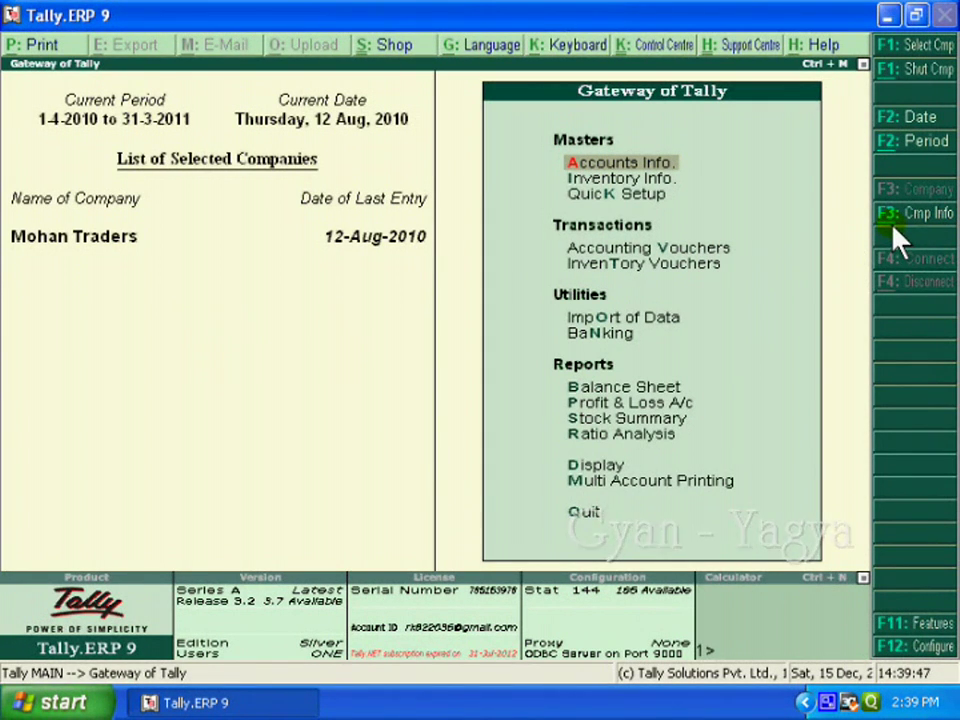
# Open the Company Info Alter list, which shows Mohan Traders as the only company.
pyautogui.click(894, 230)
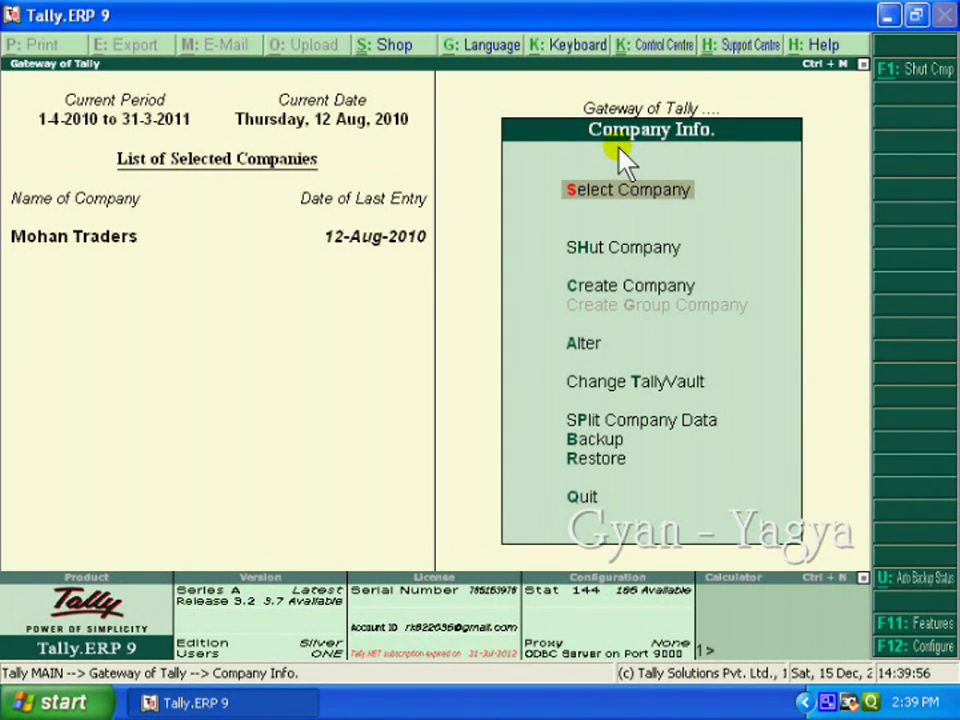
pyautogui.click(586, 348)
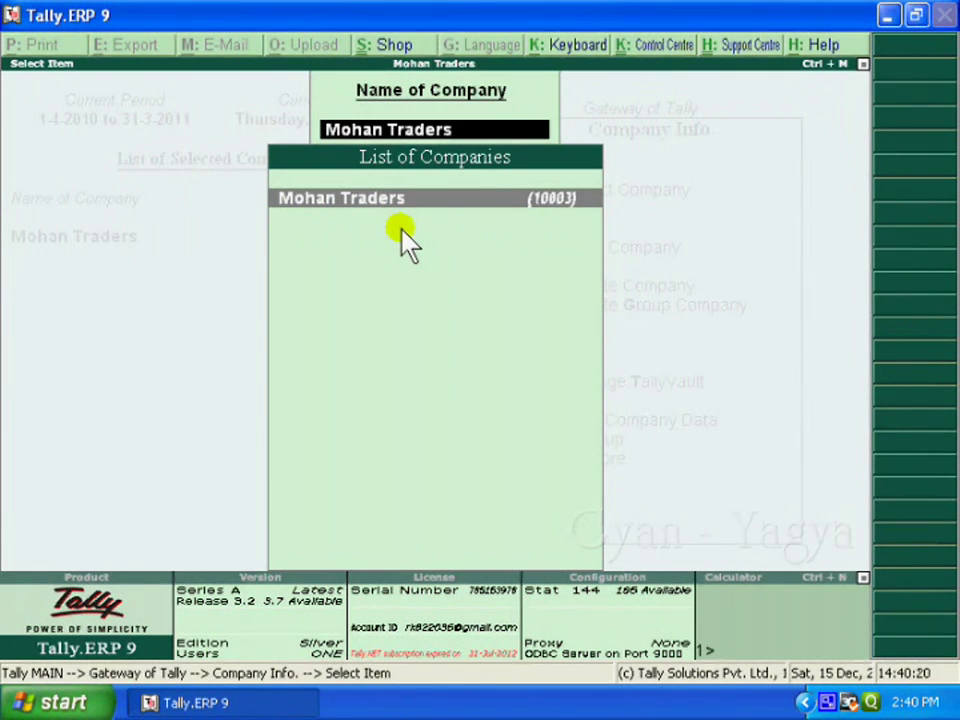
# Open Mohan Traders for alteration and advance past address and state fields to Use Security Control.
pyautogui.press('Return')
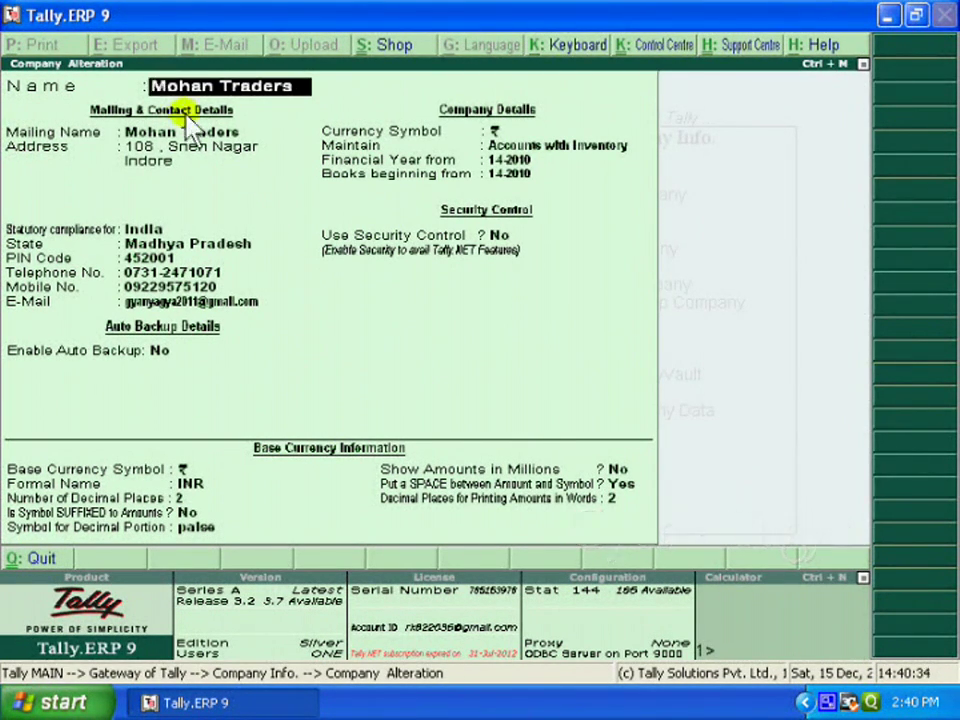
pyautogui.press('Return')
pyautogui.press('Return')
pyautogui.press('Return')
pyautogui.press('Return')
pyautogui.press('Return')
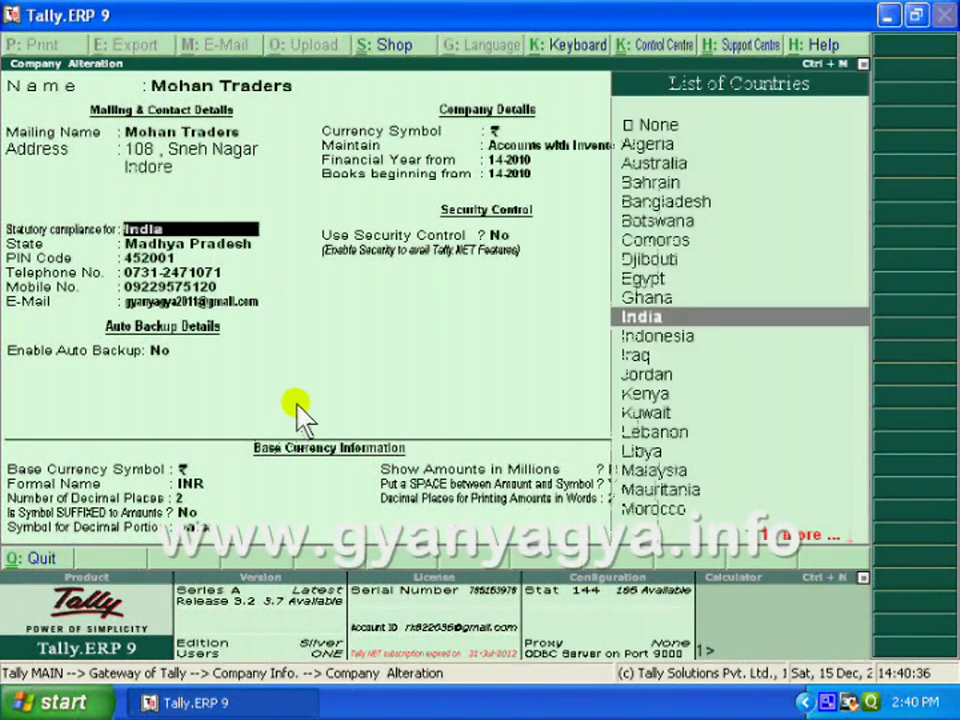
pyautogui.press('Return')
pyautogui.press('Return')
pyautogui.press('Return')
pyautogui.press('Return')
pyautogui.press('Return')
pyautogui.press('Return')
pyautogui.press('Return')
pyautogui.press('Return')
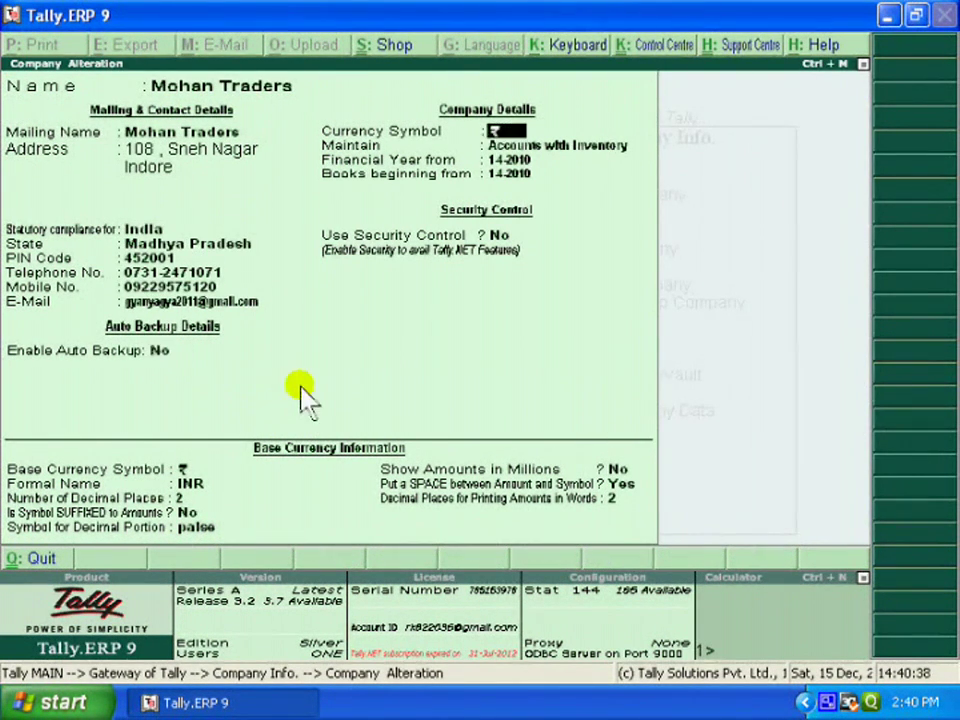
pyautogui.press('Return')
pyautogui.press('Return')
pyautogui.press('Return')
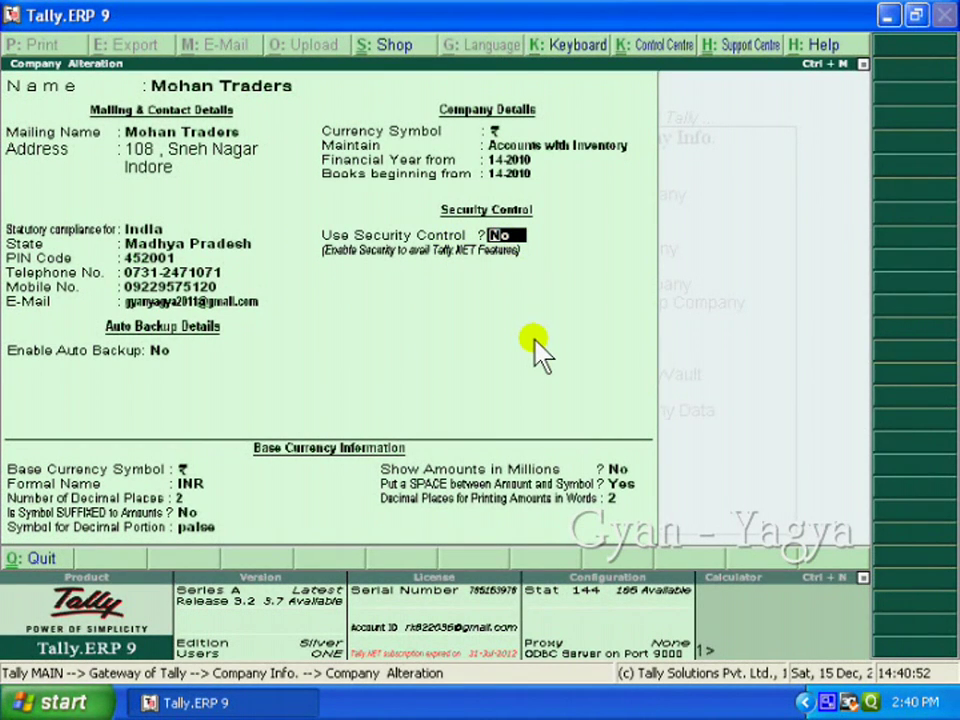
# Set Use Security Control to Yes and enter the administrator name, password and repeated password.
pyautogui.press('y')
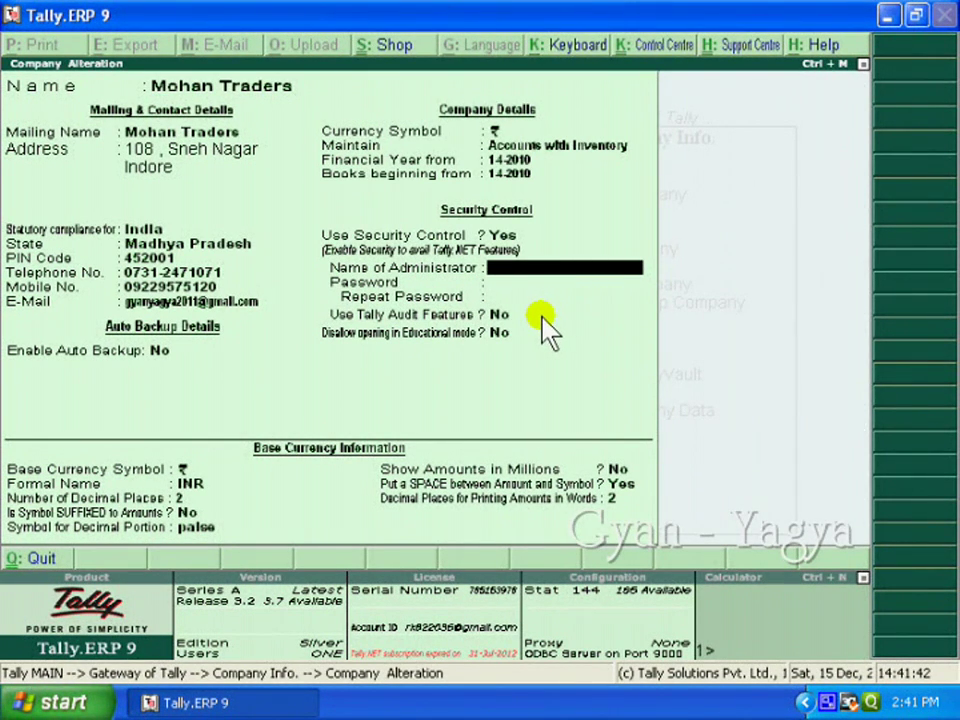
pyautogui.write('ram')
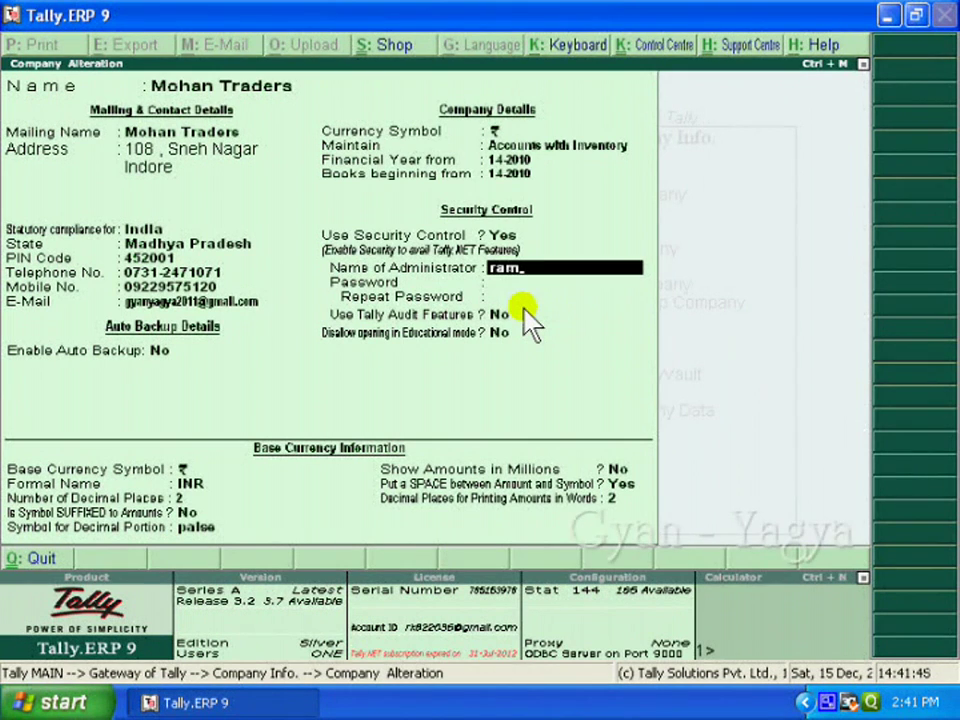
pyautogui.press('Return')
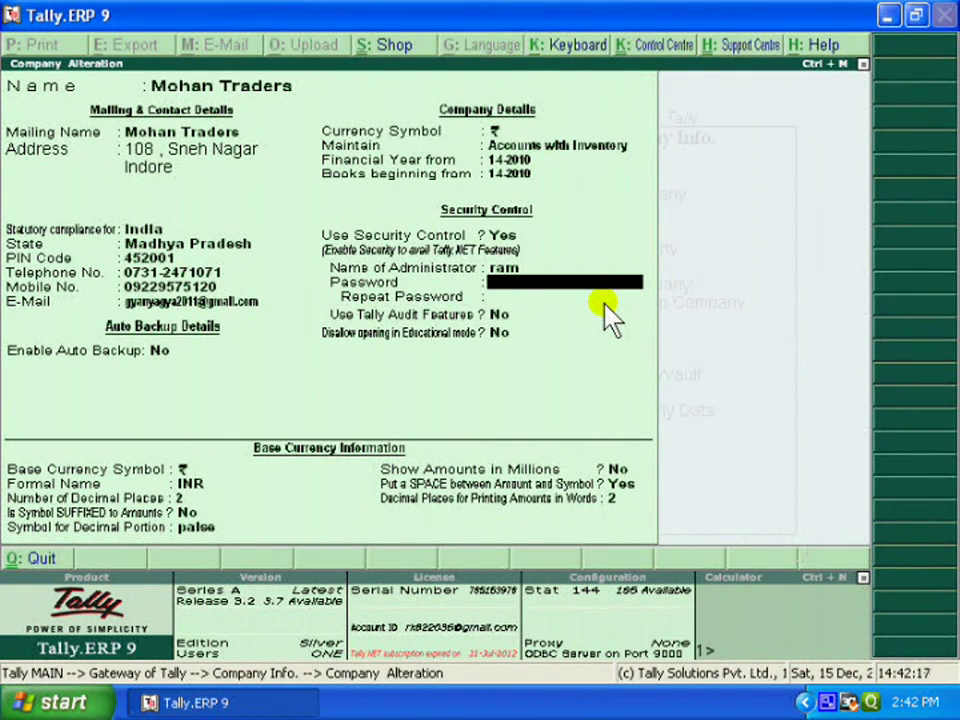
pyautogui.write('1234')
pyautogui.press('Return')
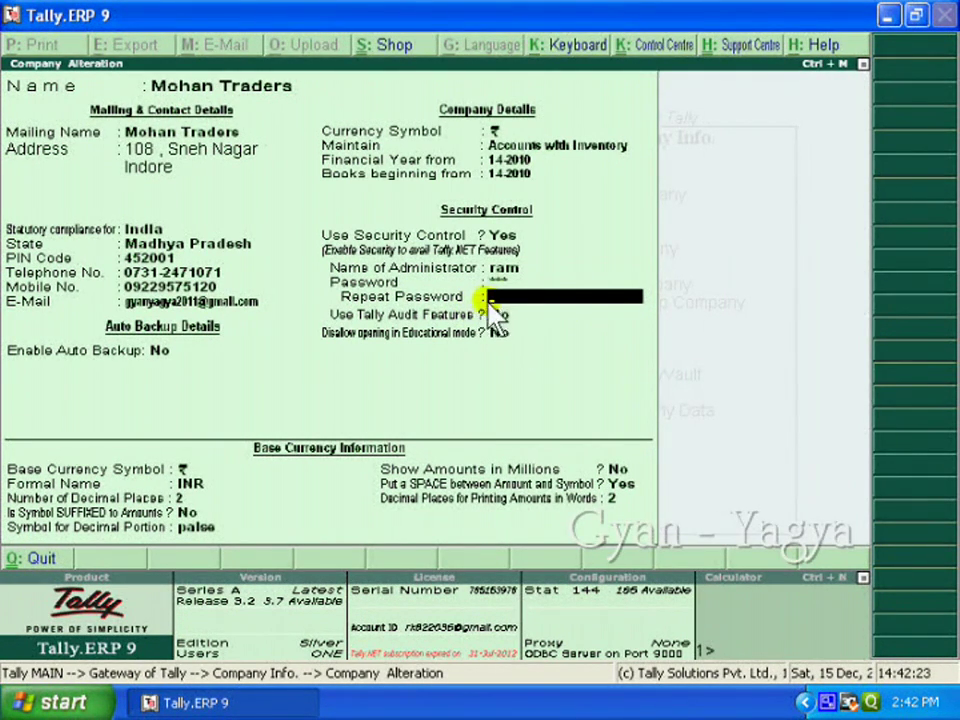
pyautogui.write('1234')
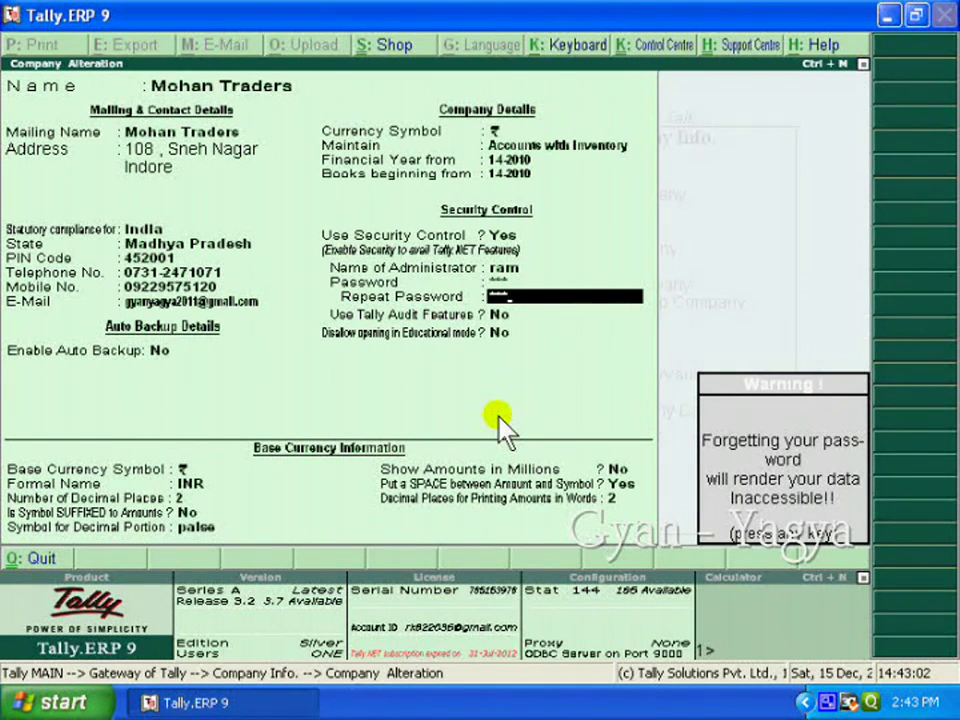
# Accept the security settings past the password warning and confirm reloading the company.
pyautogui.press('Return')
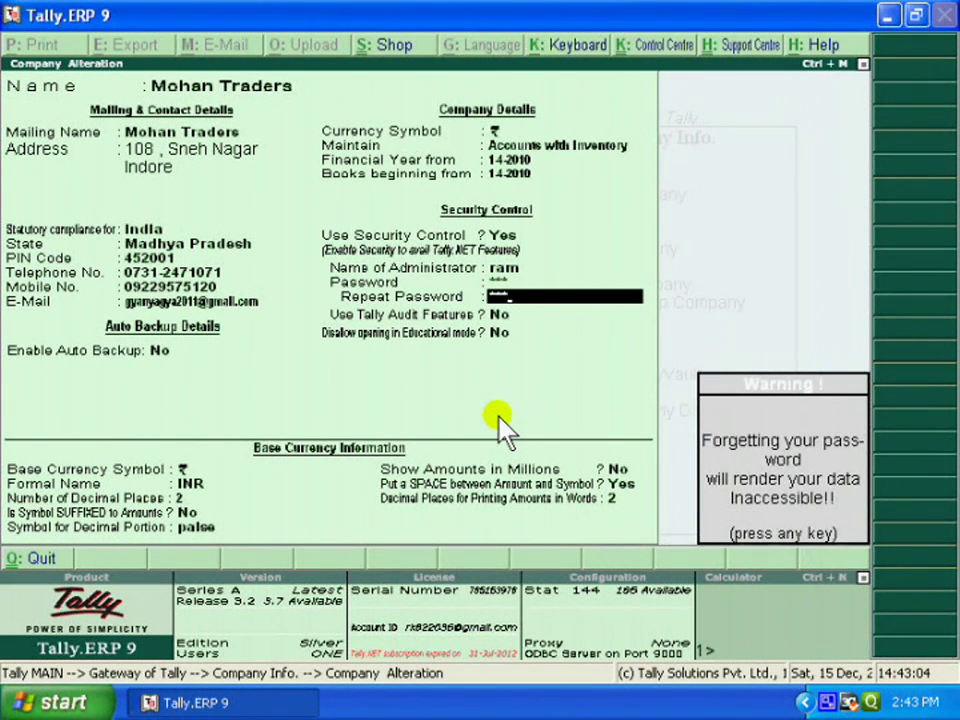
pyautogui.press('Return')
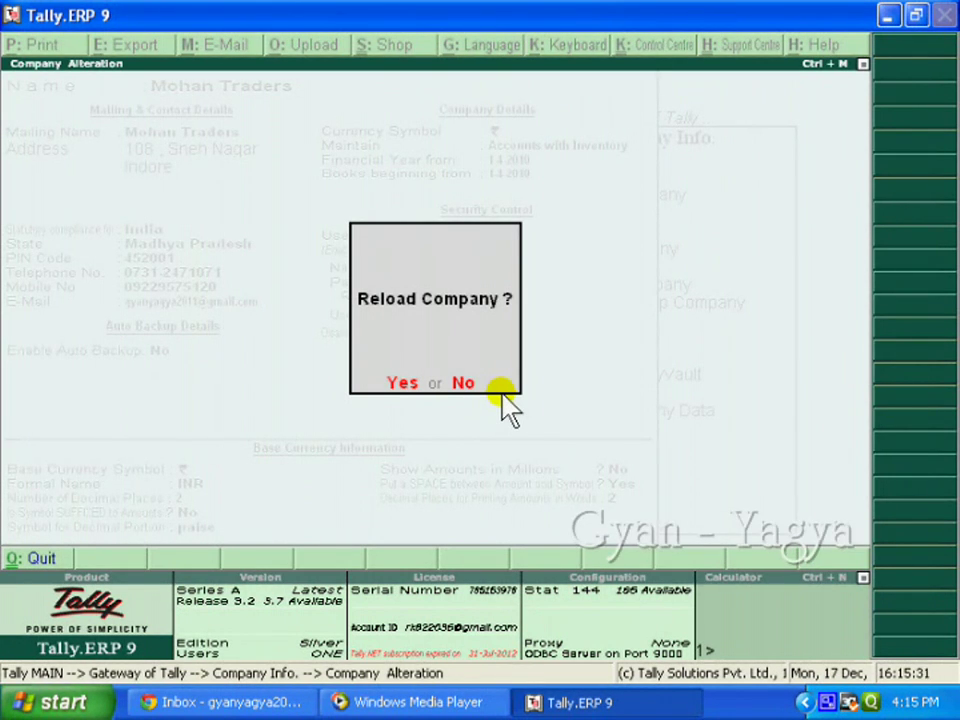
pyautogui.press('y')
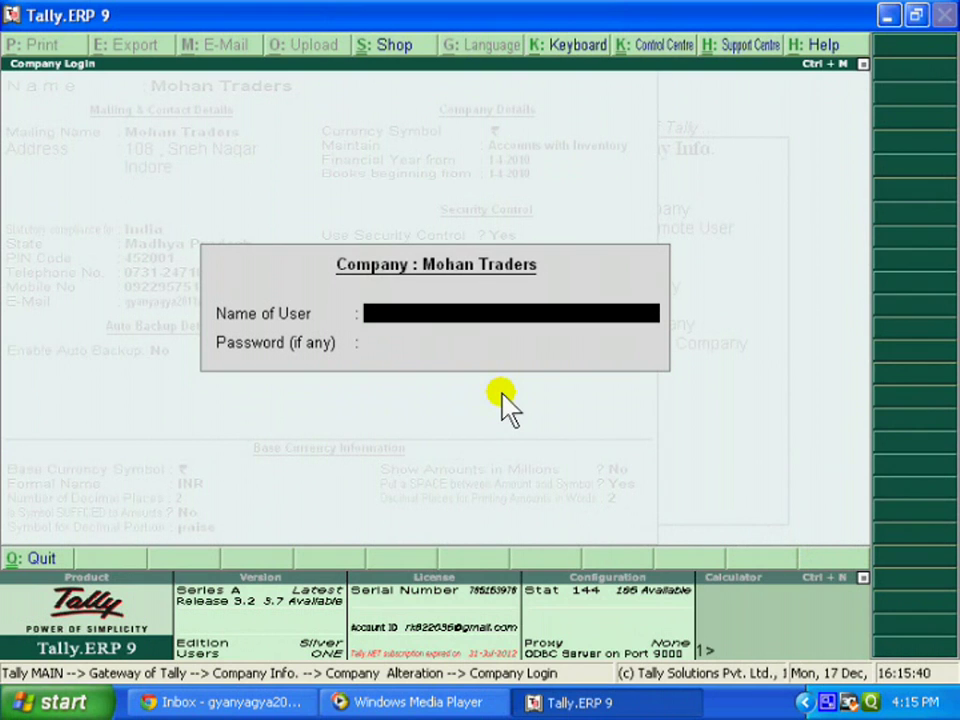
# Log in to Mohan Traders with the administrator user name and password.
pyautogui.write('ram')
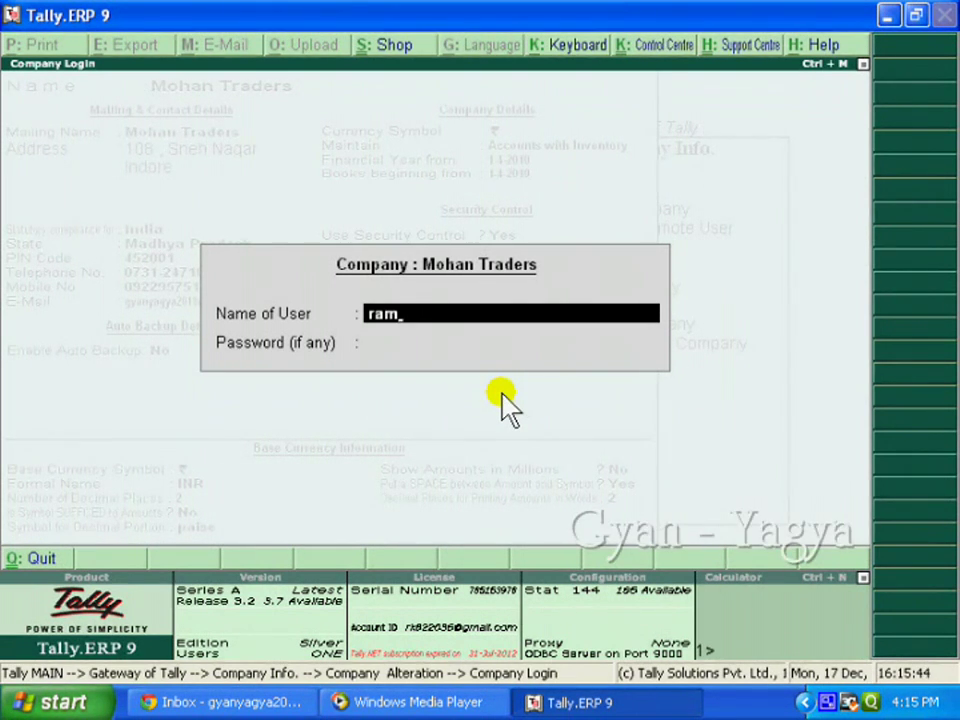
pyautogui.press('Return')
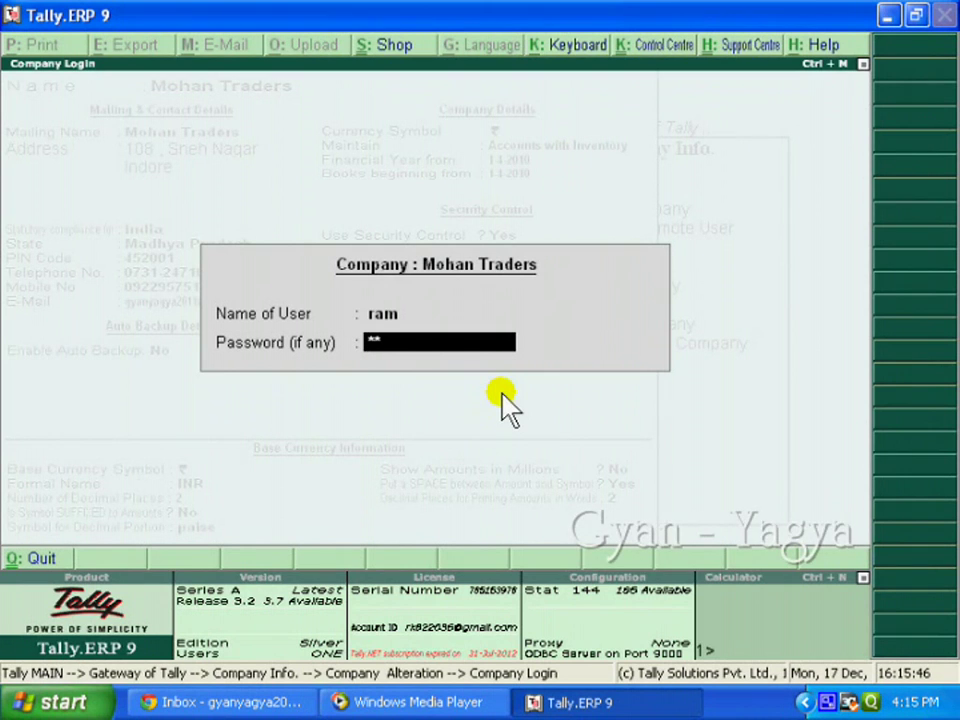
pyautogui.press('Return')
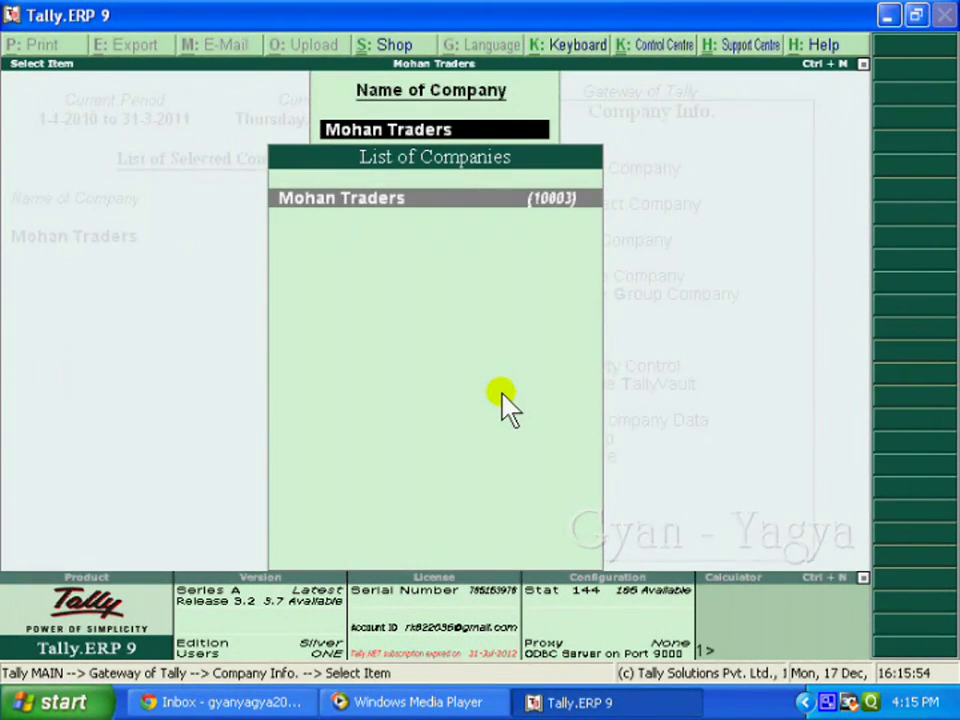
# Return to the Gateway, shut Mohan Traders, and bring up the Select Company list.
pyautogui.press('Return')
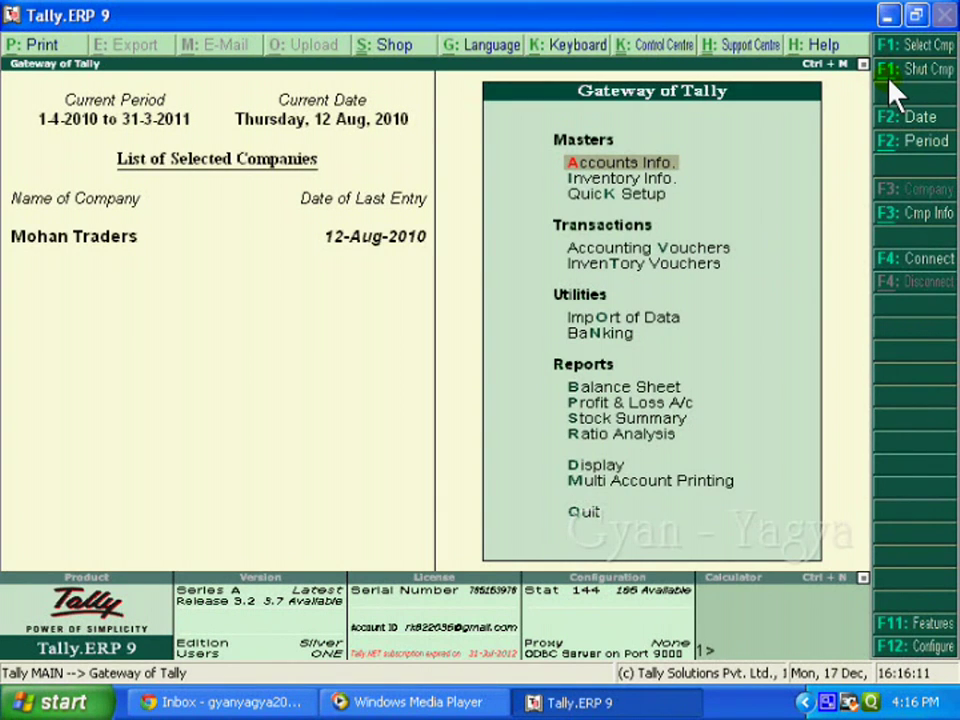
pyautogui.click(893, 92)
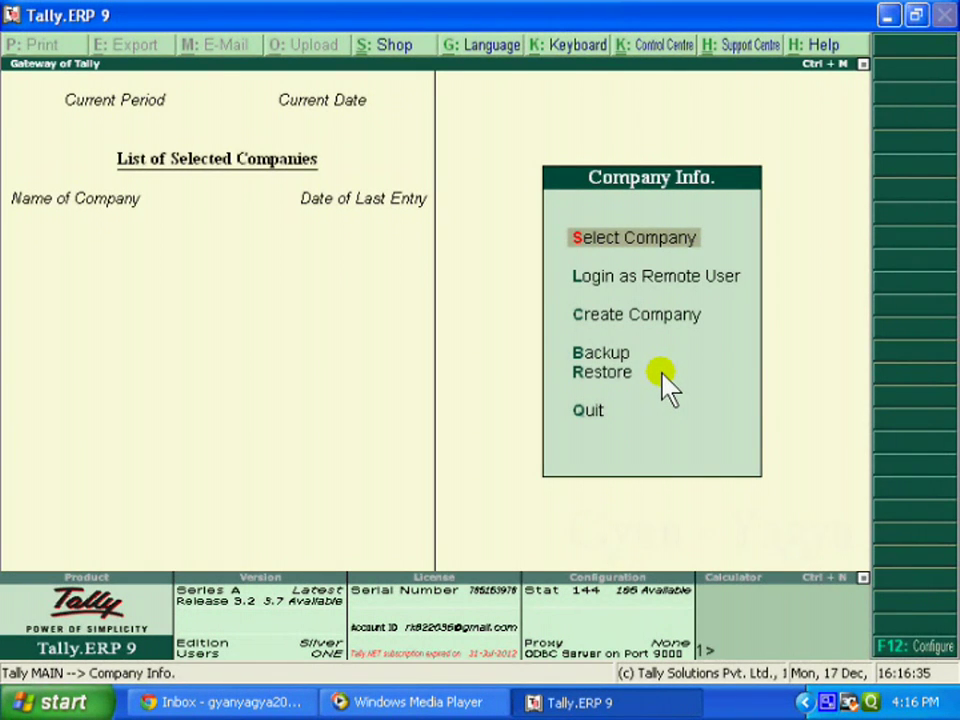
pyautogui.press('Return')
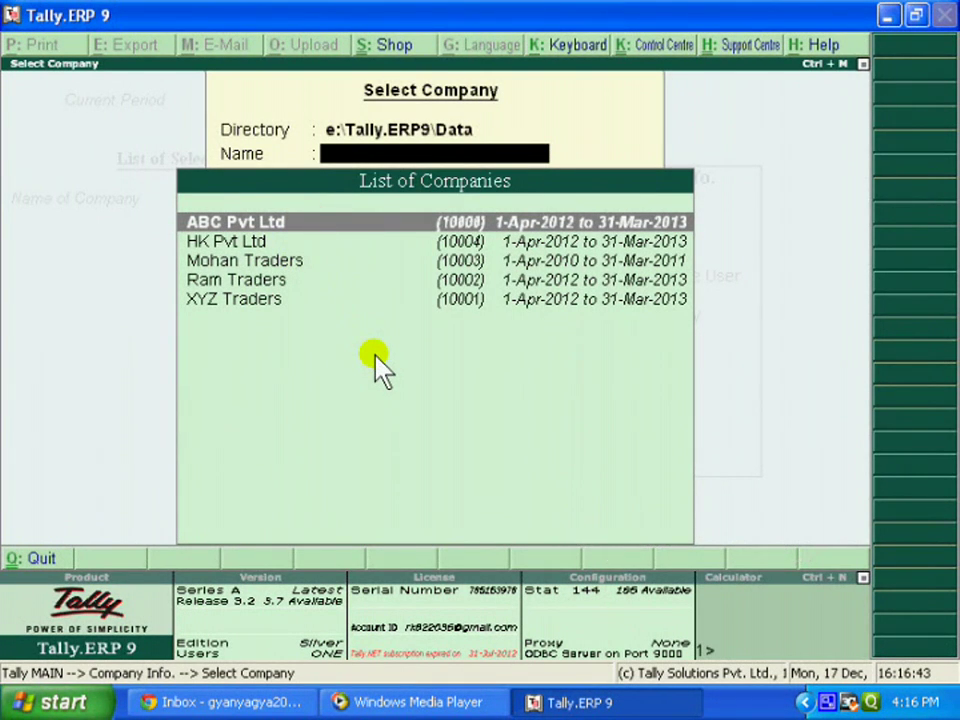
# Choose Mohan Traders and log in with the administrator user name and password.
pyautogui.press('Down')
pyautogui.press('Down')
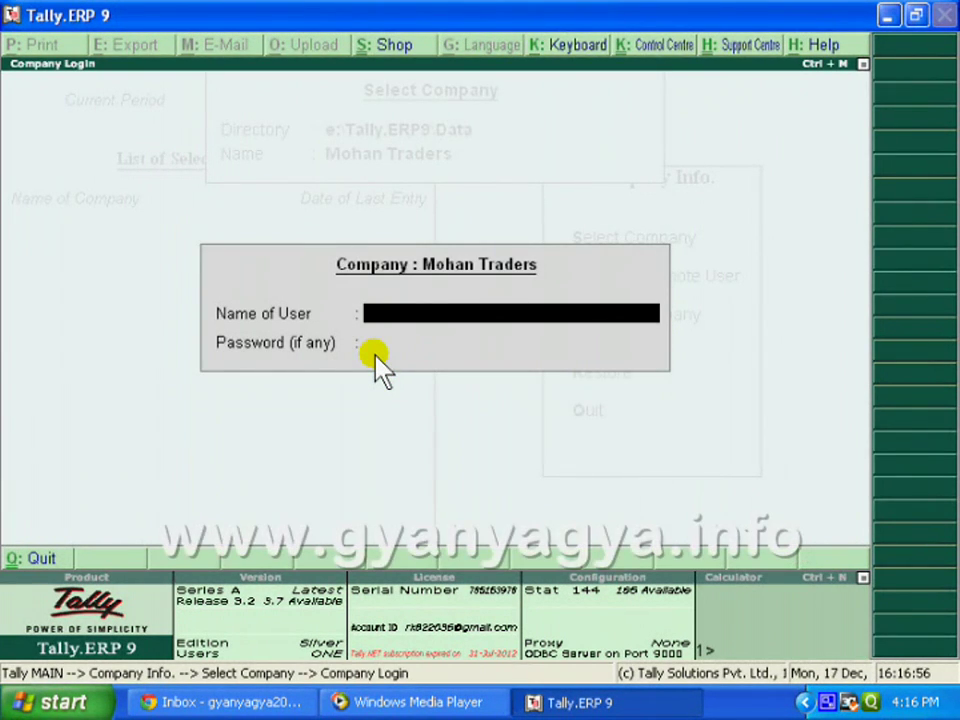
pyautogui.write('r')
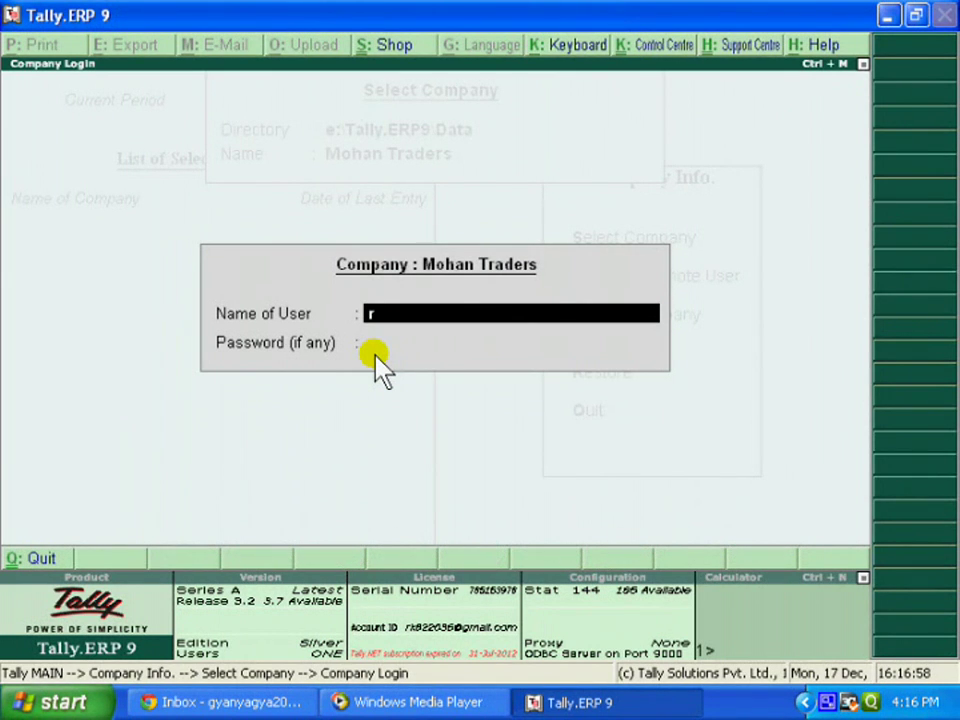
pyautogui.write('am')
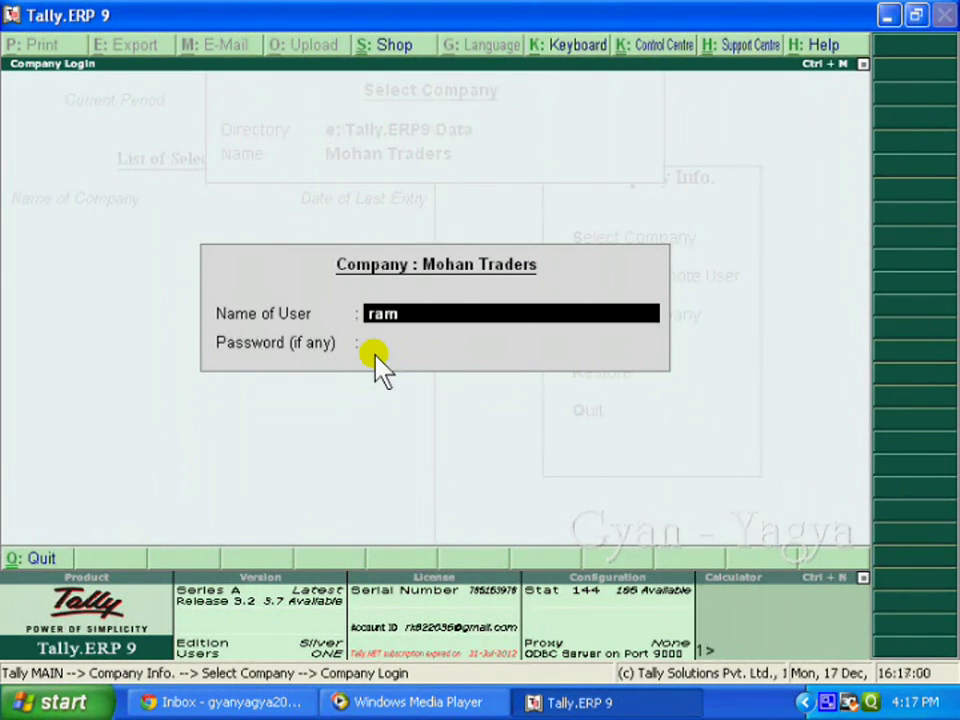
pyautogui.press('Return')
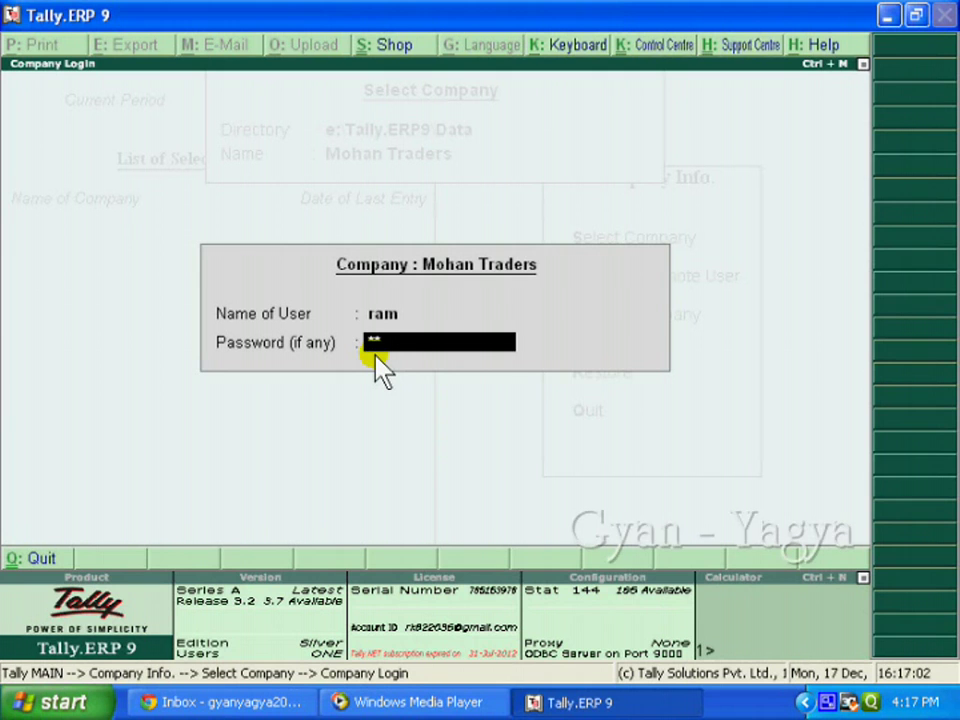
pyautogui.press('Return')
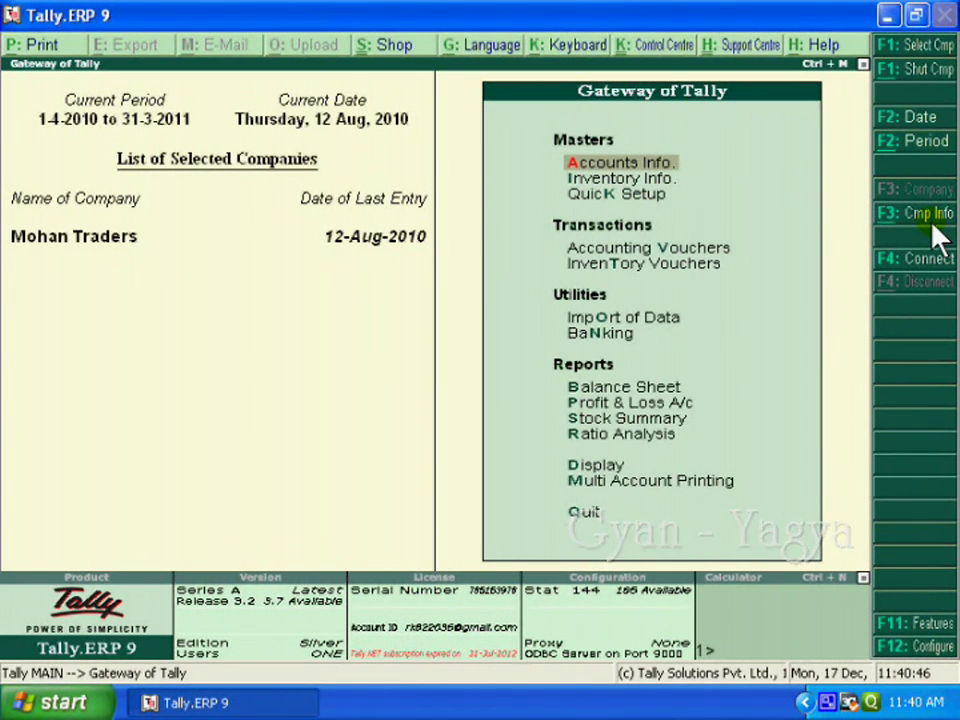
# Open the Company Info menu and choose Alter to list the companies.
pyautogui.click(938, 232)
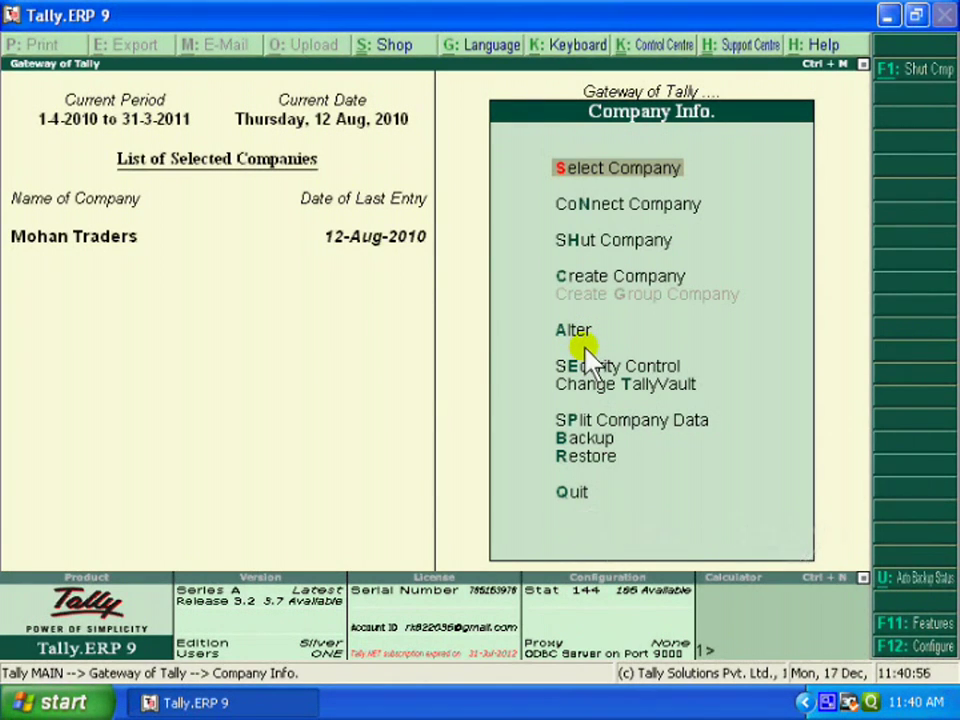
pyautogui.press('Return')
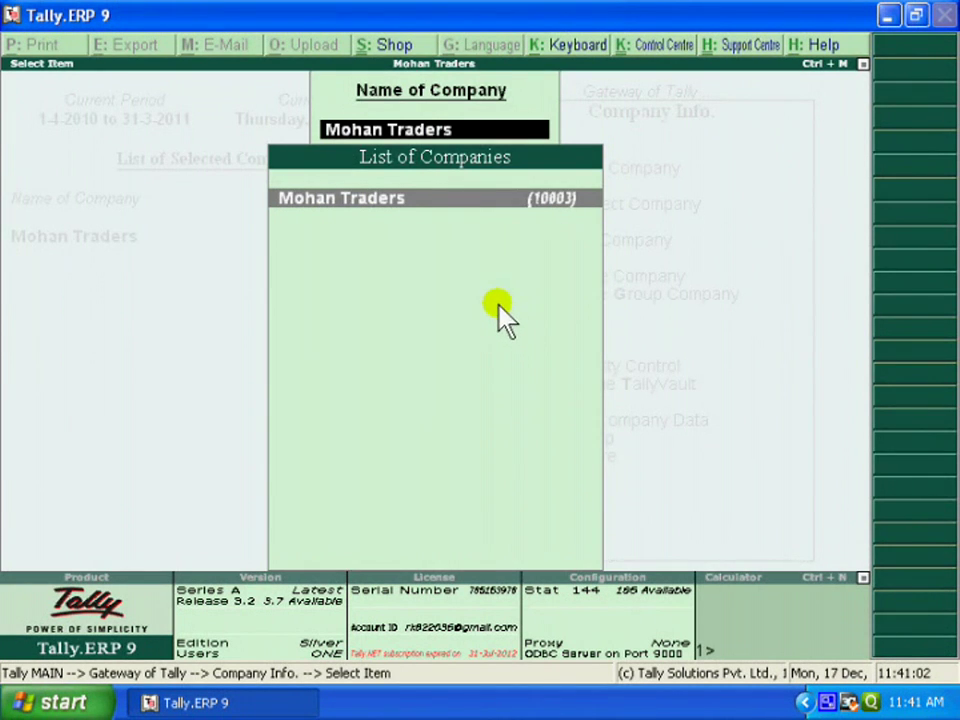
# Open Mohan Traders' alteration form, step through to Repeat Password, and retype the password.
pyautogui.press('Return')
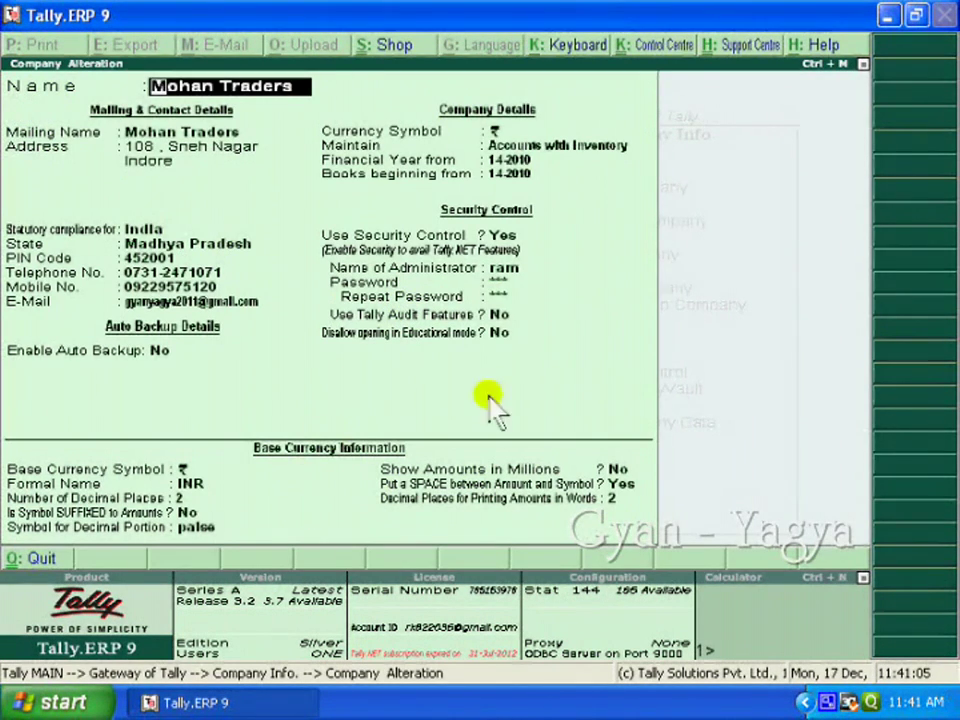
pyautogui.press('Return')
pyautogui.press('Return')
pyautogui.press('Return')
pyautogui.press('Return')
pyautogui.press('Return')
pyautogui.press('Return')
pyautogui.press('Return')
pyautogui.press('Return')
pyautogui.press('Return')
pyautogui.press('Return')
pyautogui.press('Return')
pyautogui.press('Return')
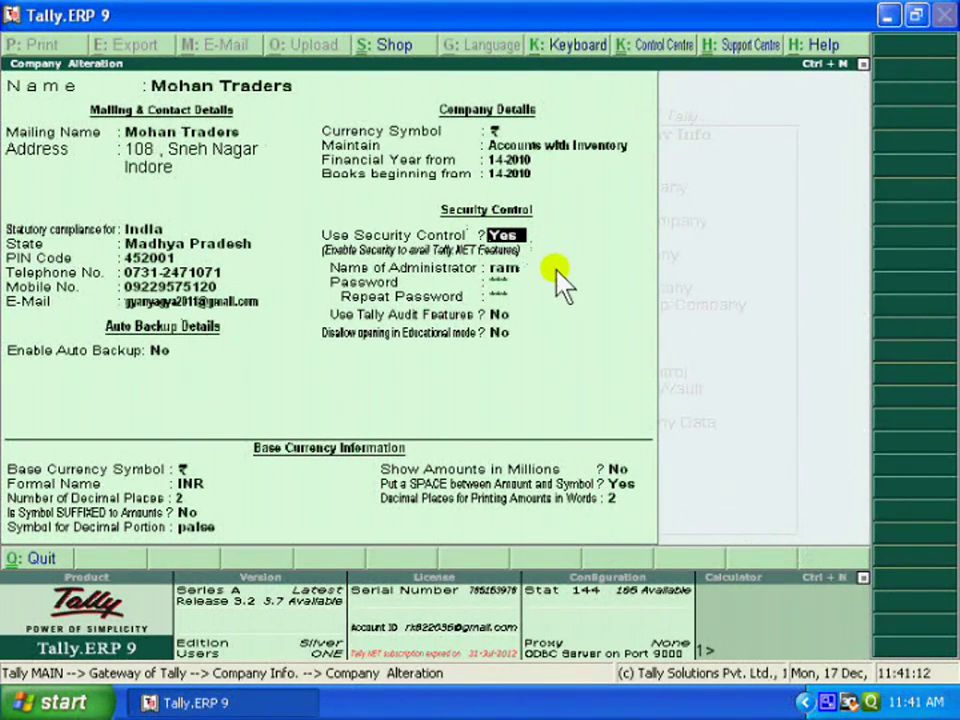
pyautogui.press('Return')
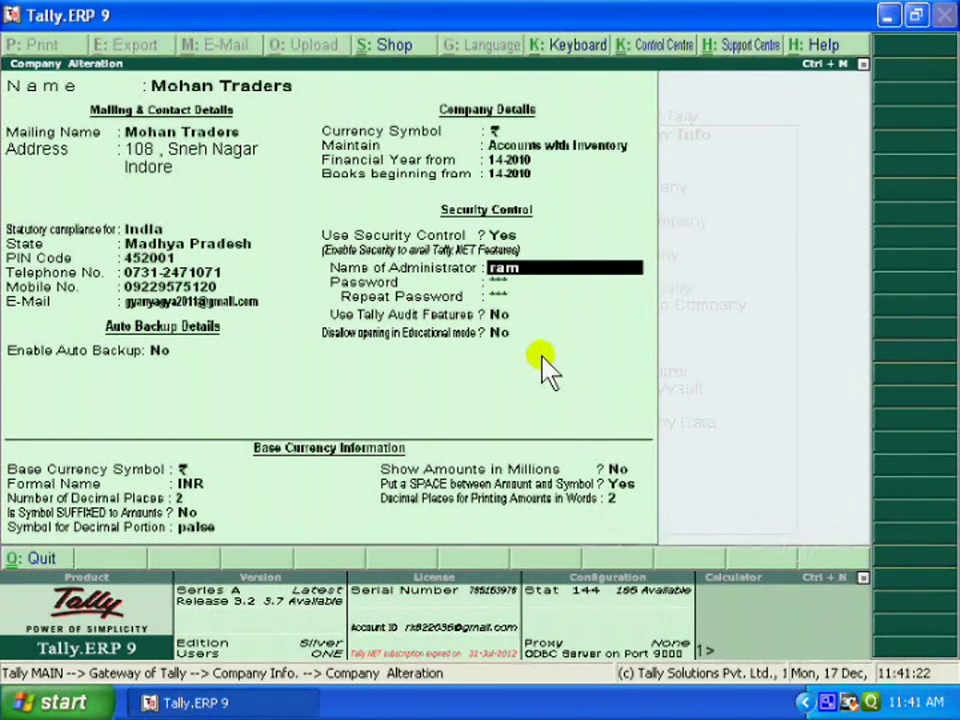
pyautogui.press('Return')
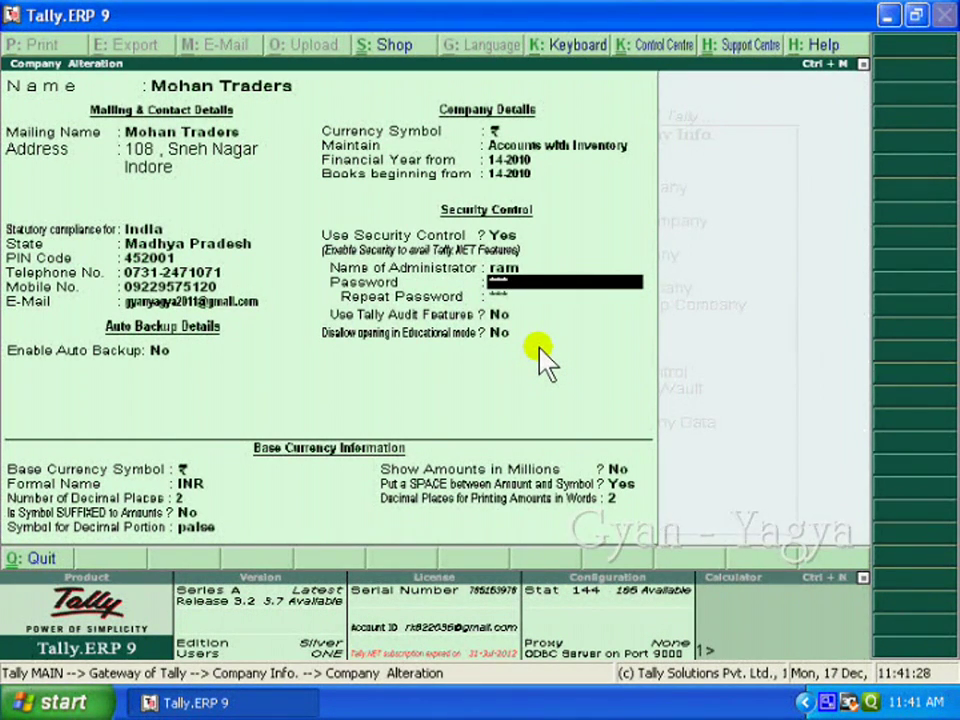
pyautogui.press('Return')
pyautogui.write('***')
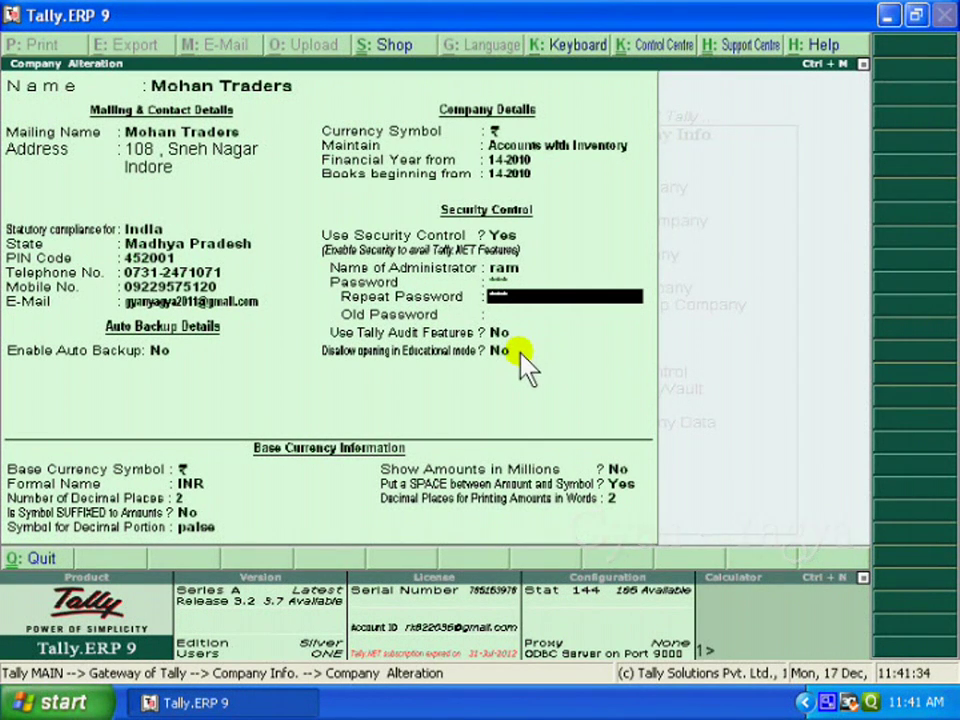
# Enter the old password, pass the base currency details, and save the Mohan Traders alteration.
pyautogui.press('Return')
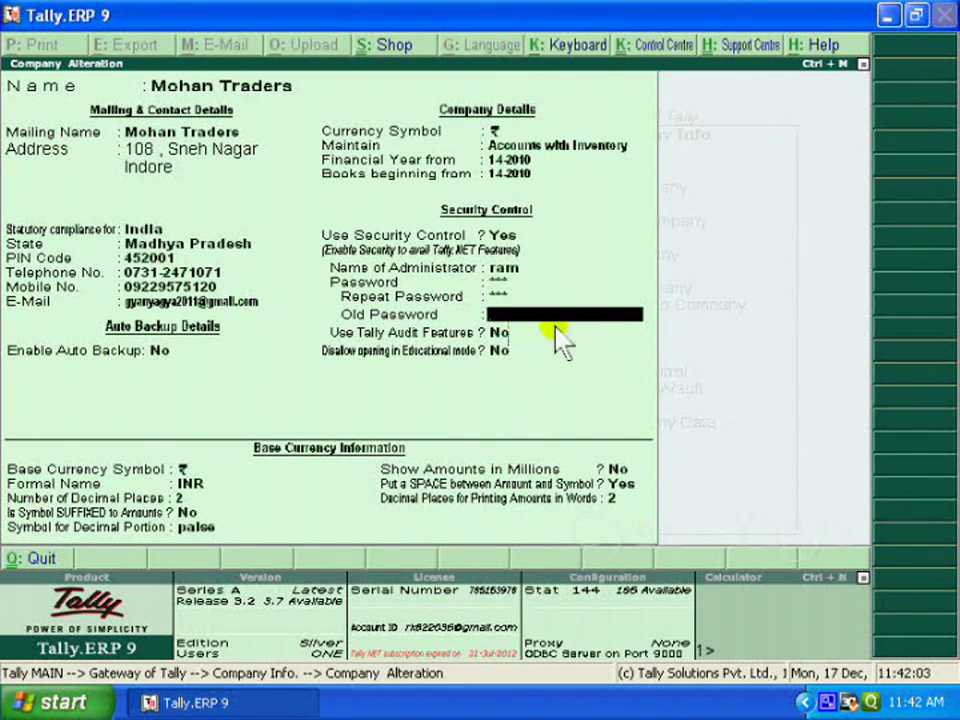
pyautogui.write('***')
pyautogui.press('Return')
pyautogui.press('Return')
pyautogui.press('Return')
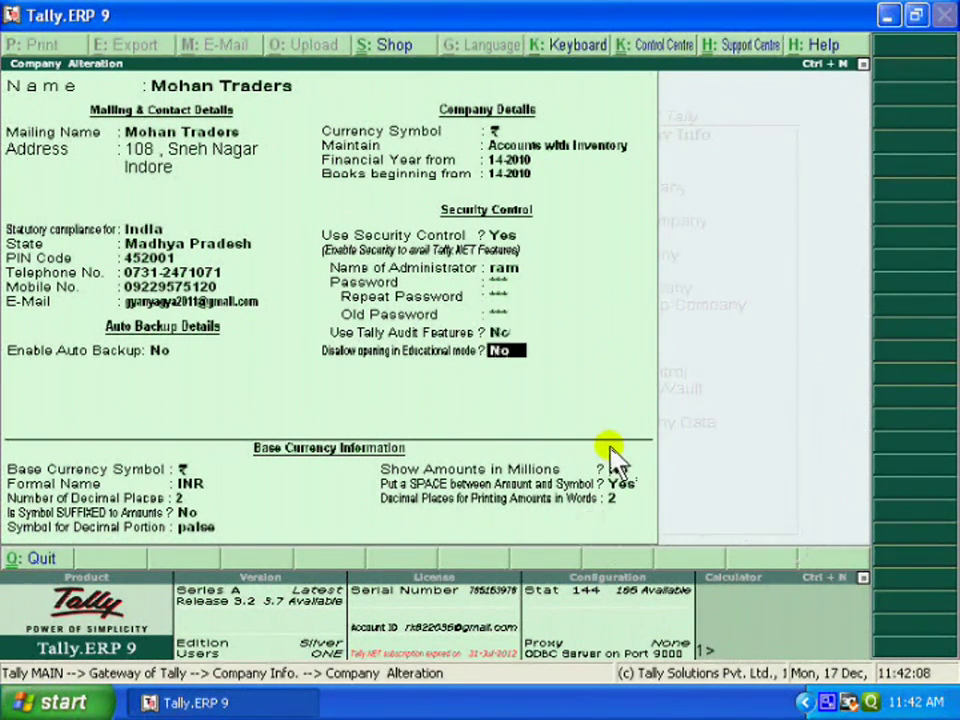
pyautogui.press('Return')
pyautogui.press('Return')
pyautogui.press('Return')
pyautogui.press('Return')
pyautogui.press('Return')
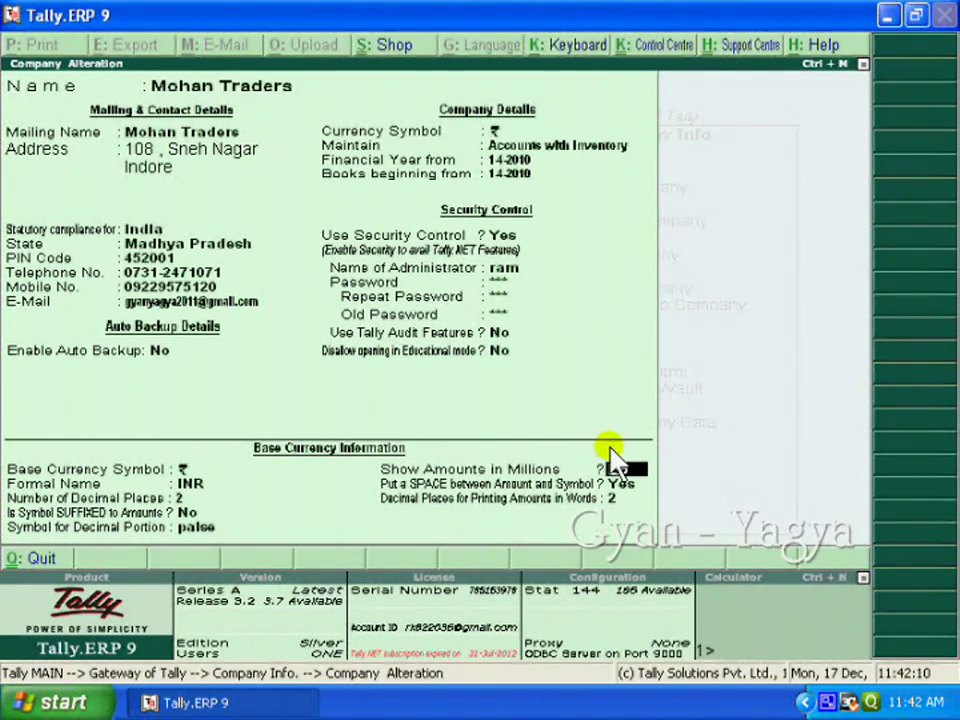
pyautogui.hotkey('ctrl', 'a')
pyautogui.press('Escape')
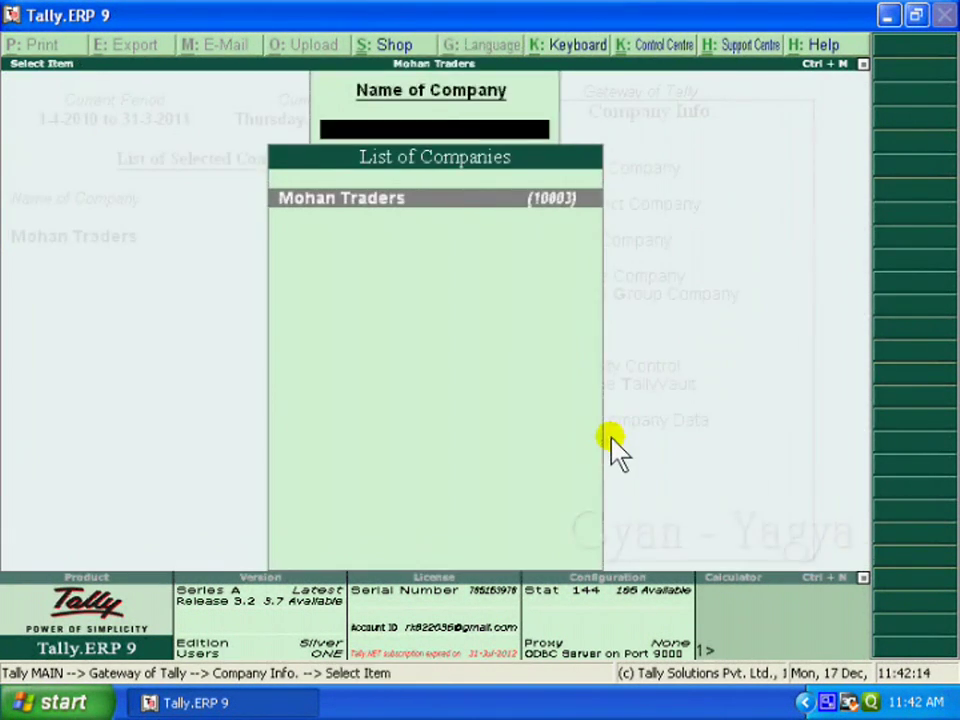
# Leave Company Info and decline the Quit prompt, remaining at the Gateway of Tally.
pyautogui.press('Escape')
pyautogui.press('Escape')
pyautogui.press('n')
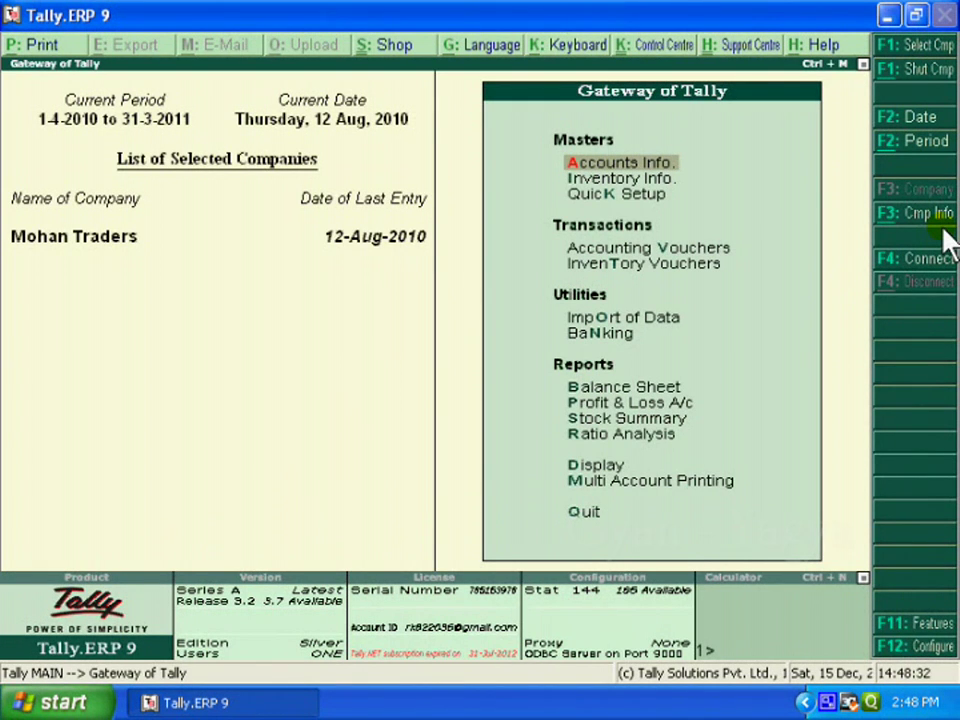
# Open Mohan Traders' Company Alteration form and advance to the Use Security Control field.
pyautogui.click(944, 230)
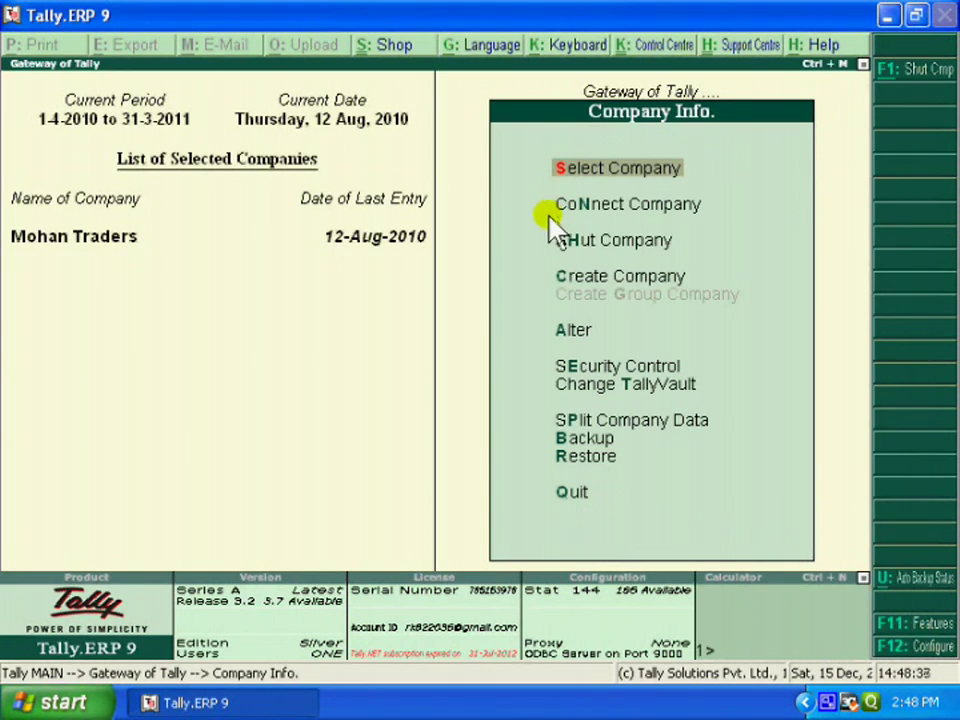
pyautogui.click(573, 336)
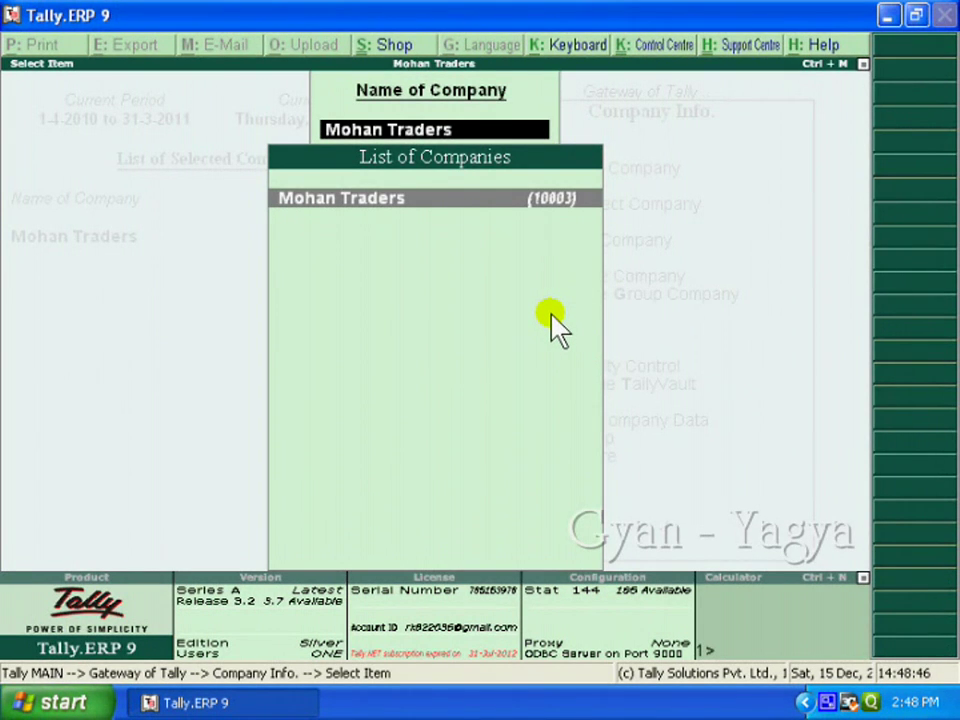
pyautogui.press('Return')
pyautogui.press('Return')
pyautogui.press('Return')
pyautogui.press('Return')
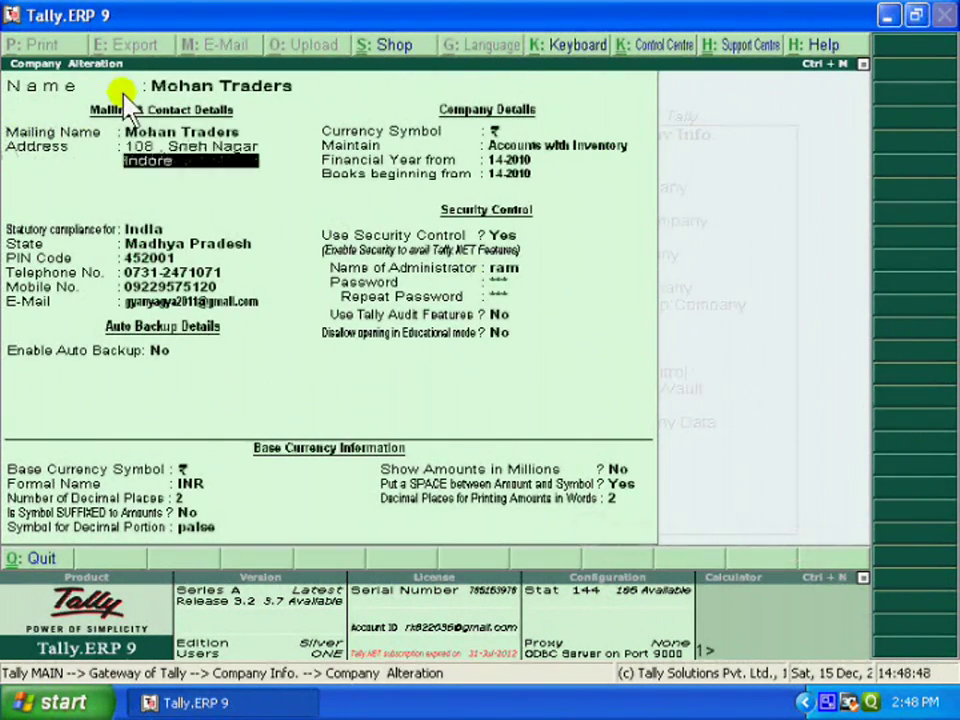
pyautogui.press('Return')
pyautogui.press('Return')
pyautogui.press('Return')
pyautogui.press('Return')
pyautogui.press('Return')
pyautogui.press('Return')
pyautogui.press('Return')
pyautogui.press('Return')
pyautogui.press('Return')
pyautogui.press('Return')
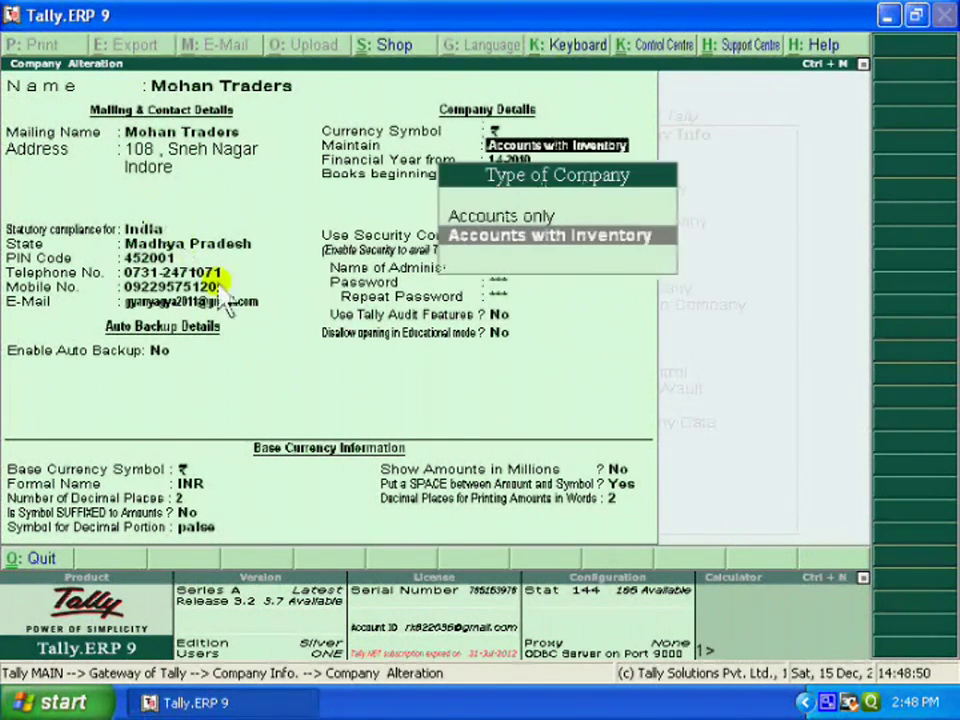
pyautogui.press('Return')
pyautogui.press('Return')
pyautogui.press('Return')
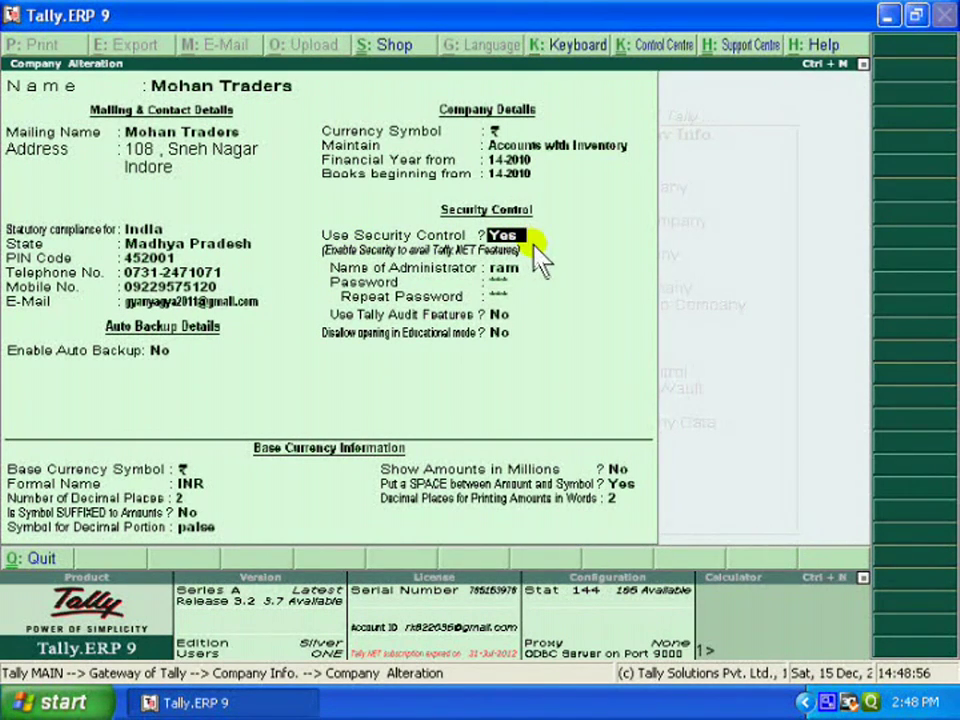
# Set Use Security Control to No, confirm with the old password, and accept the alteration.
pyautogui.press('n')
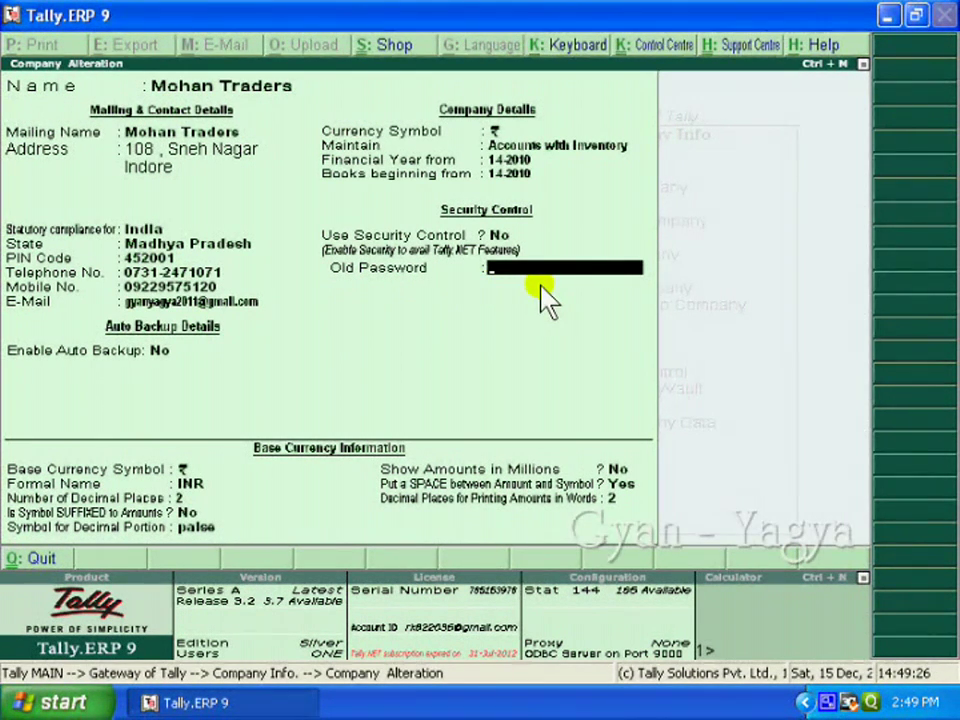
pyautogui.write('**')
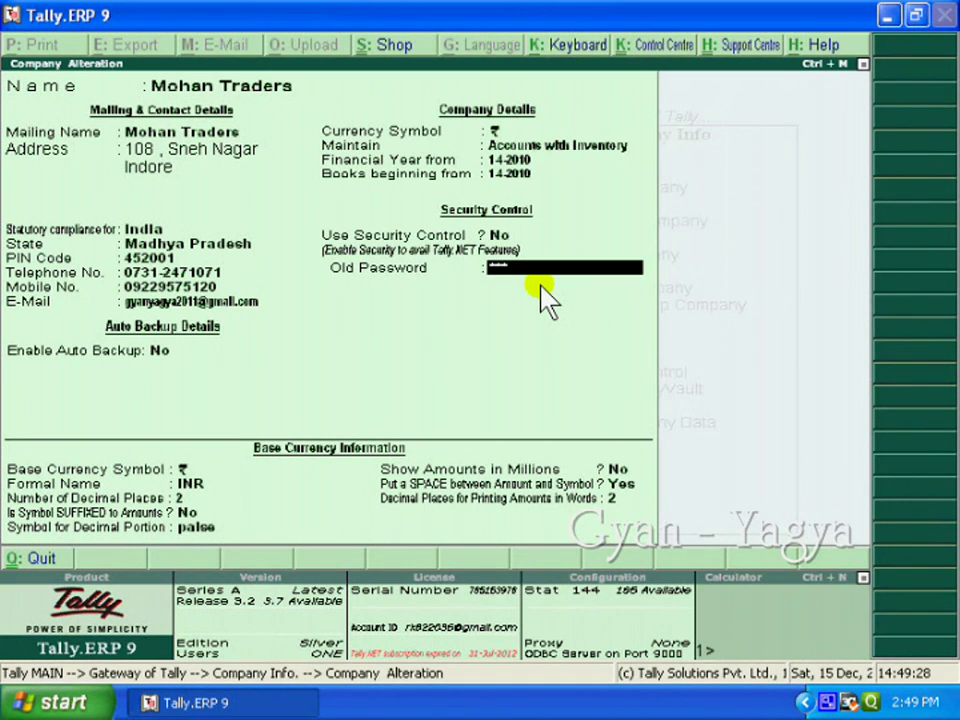
pyautogui.press('Return')
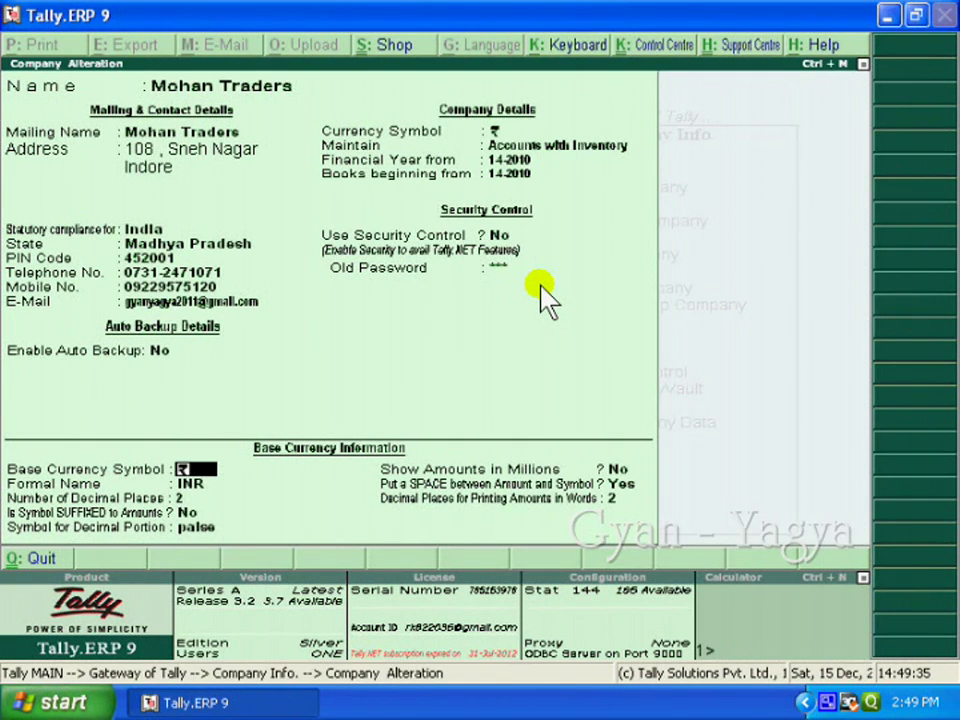
pyautogui.hotkey('ctrl', 'a')
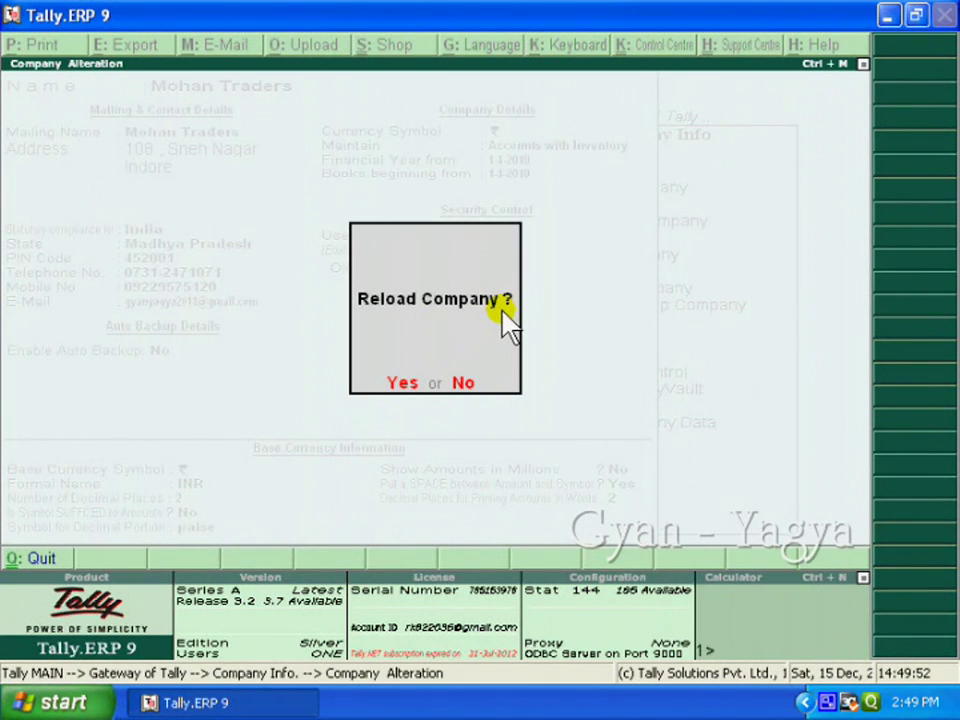
# Confirm the Reload Company prompt so Mohan Traders reloads with security off.
pyautogui.click(420, 405)
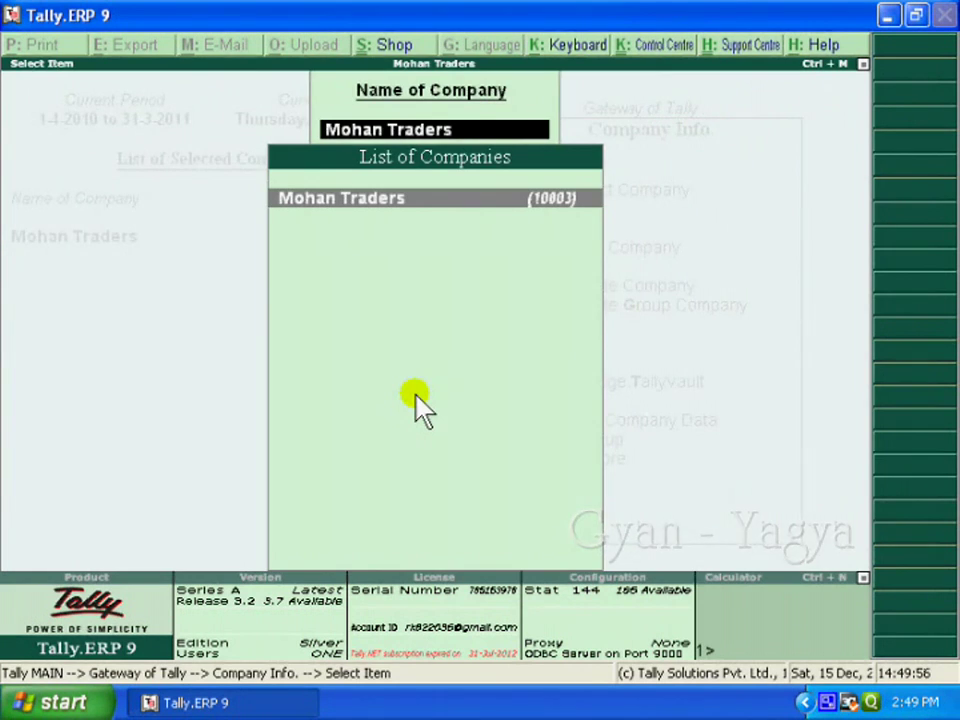
pyautogui.press('Return')
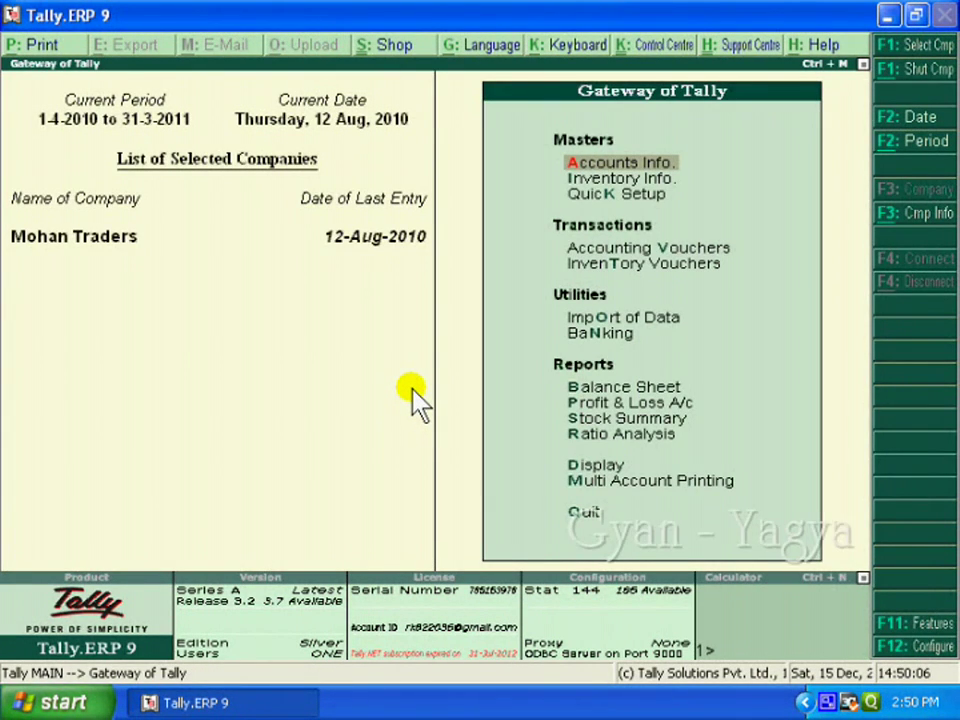
# Shut Mohan Traders and reopen it from the Select Company list without an administrator login.
pyautogui.click(918, 78)
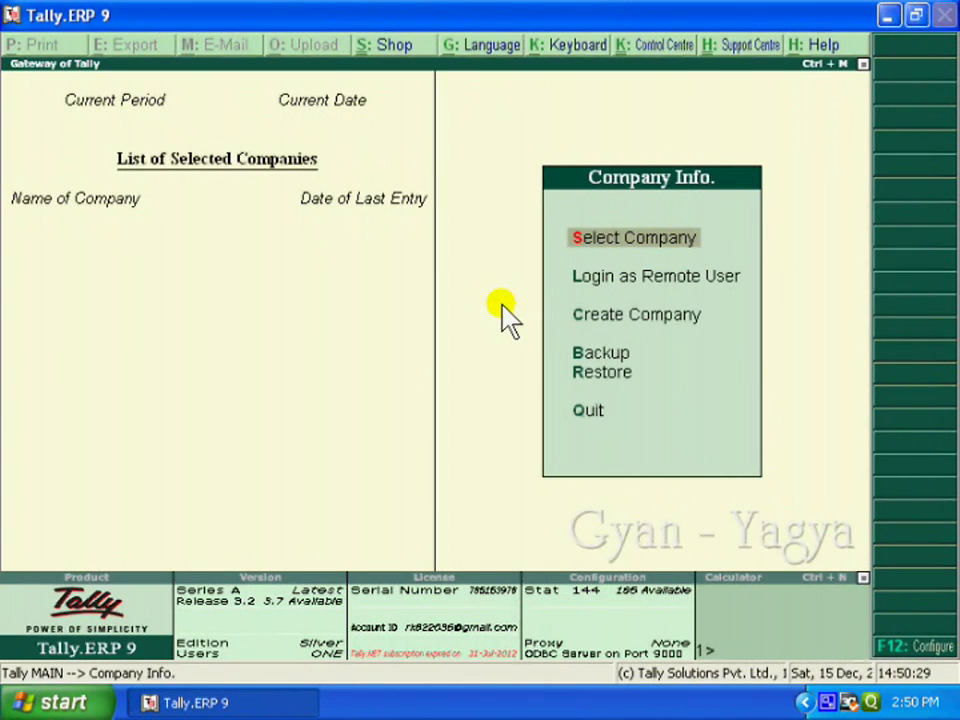
pyautogui.press('Return')
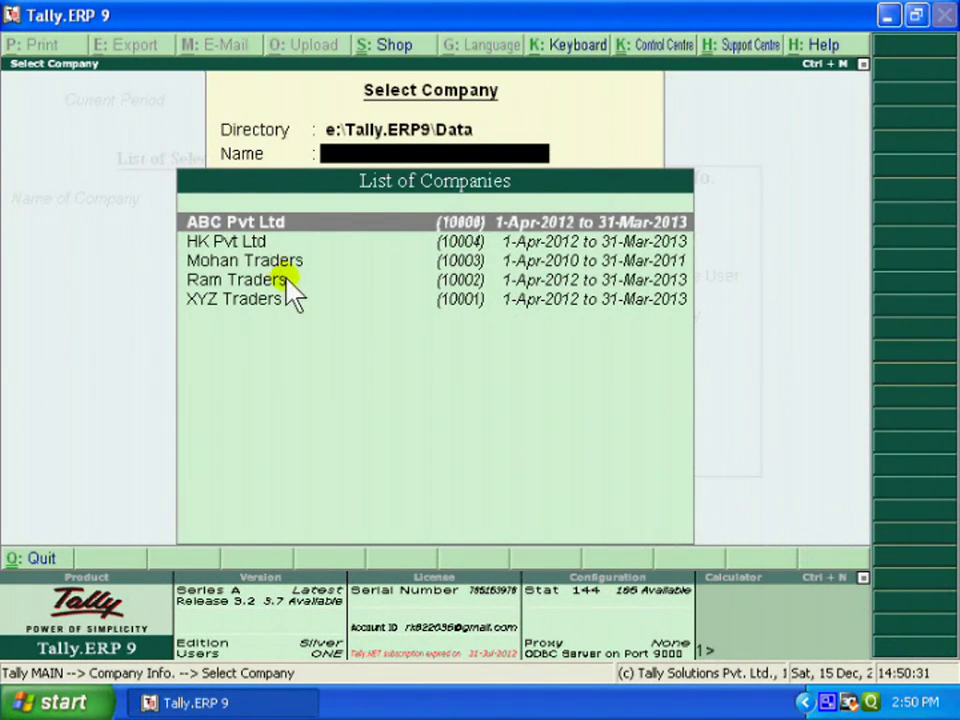
pyautogui.press('Down')
pyautogui.press('Down')
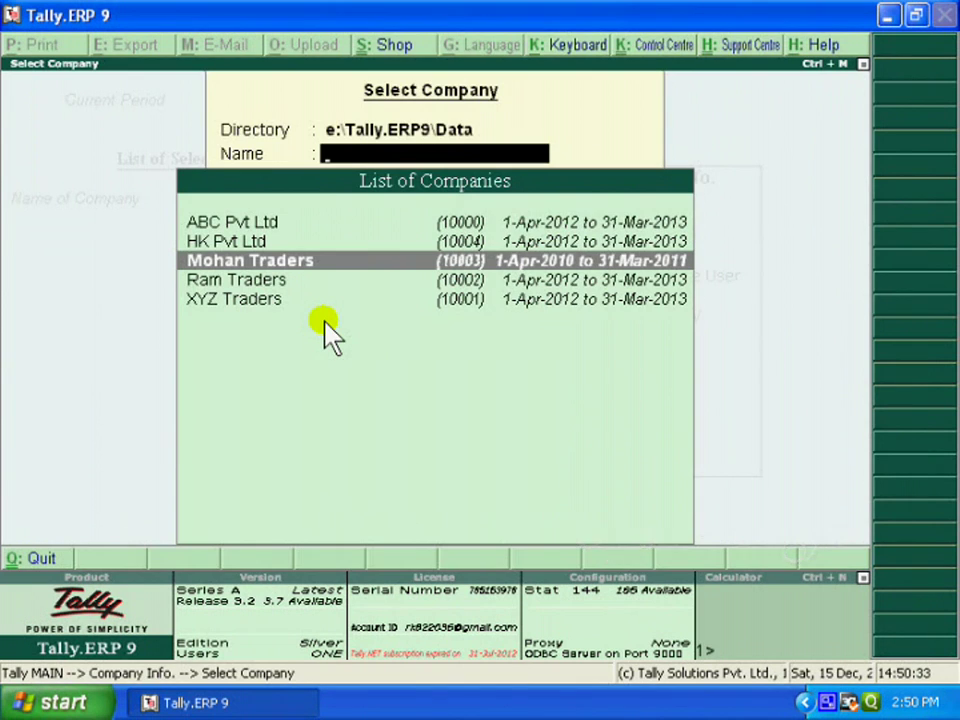
pyautogui.press('Return')
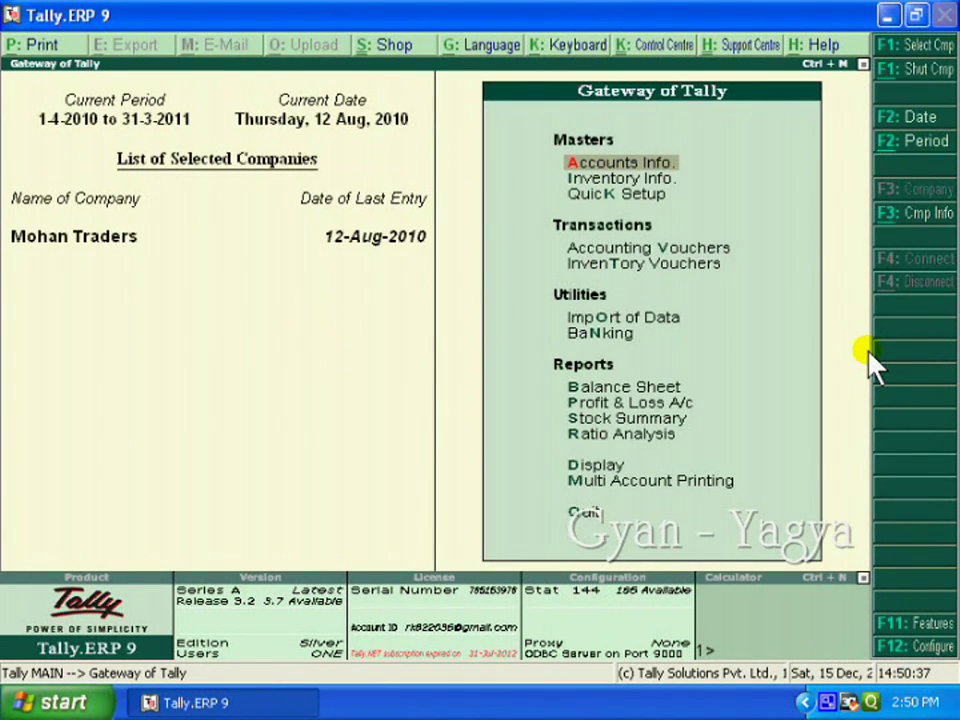